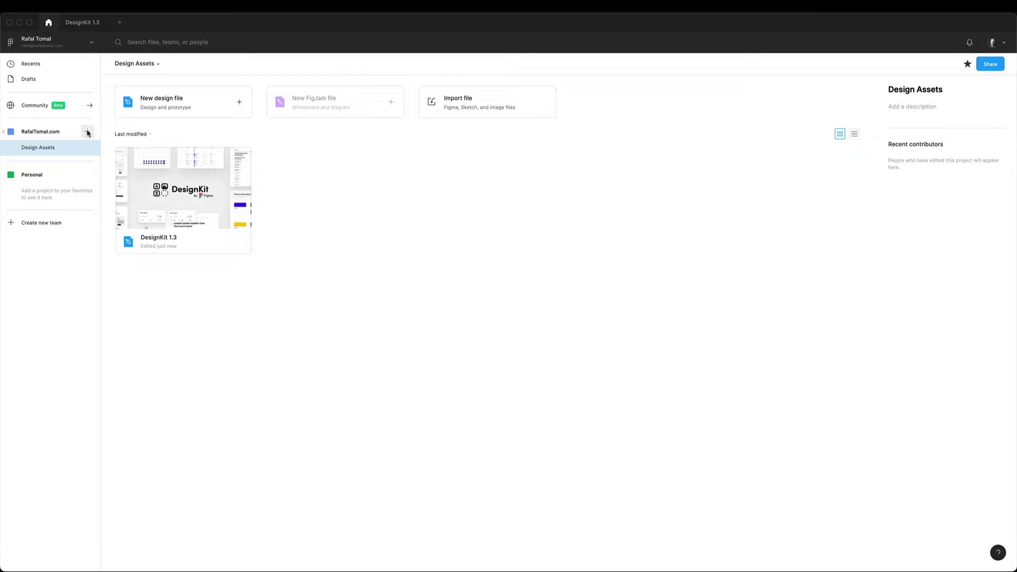
Step: Create a new team project named 'My Project'
left_click(87, 132)
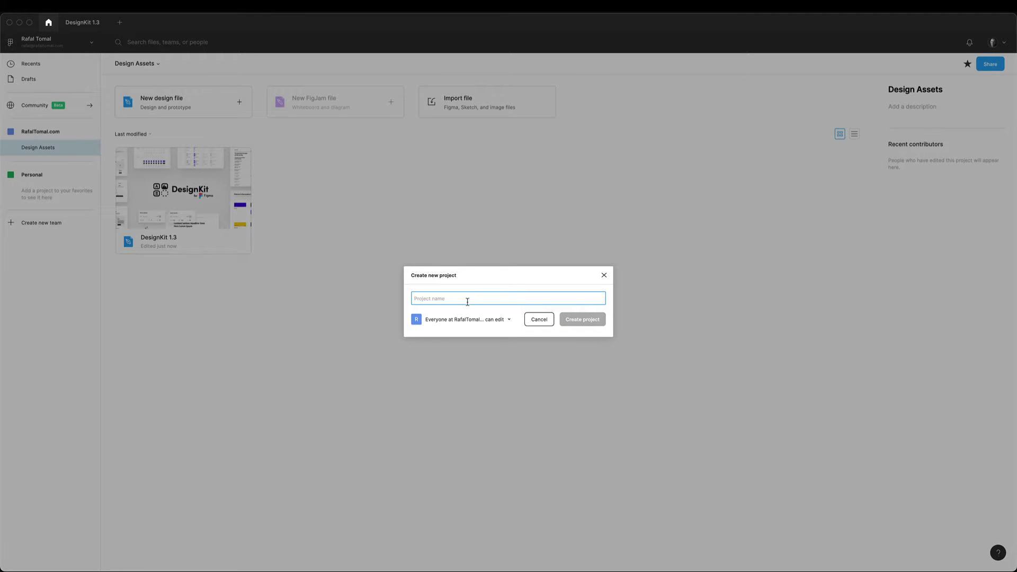
type("My Project")
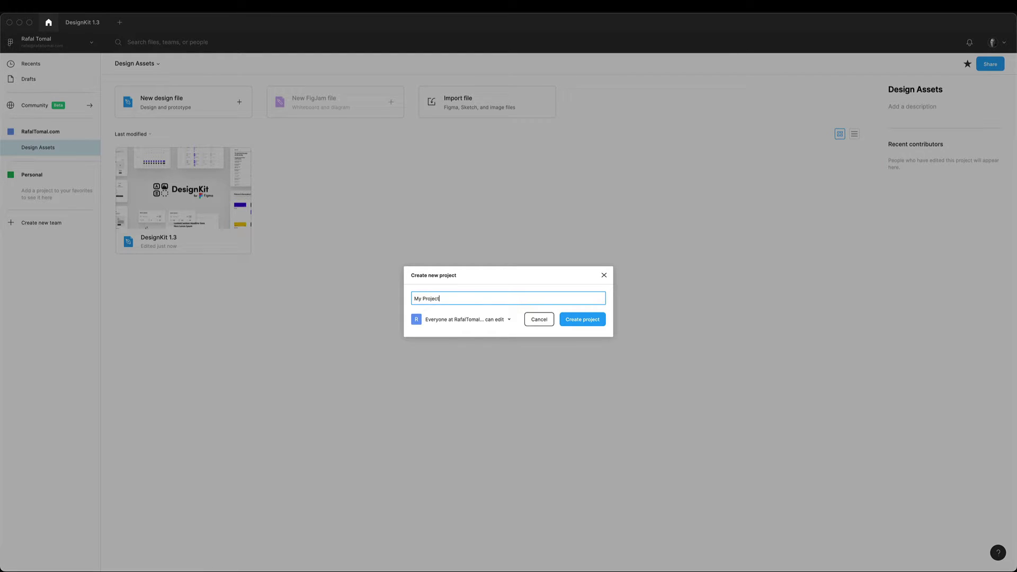
left_click(600, 320)
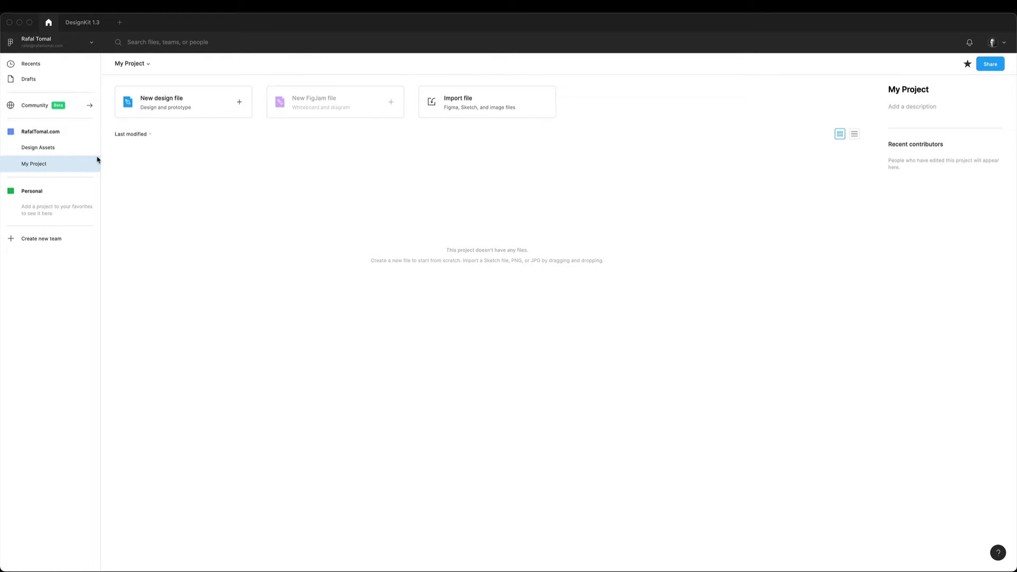
Step: Duplicate the DesignKit 1.3 file in Design Assets and move the copy into My Project
left_click(56, 148)
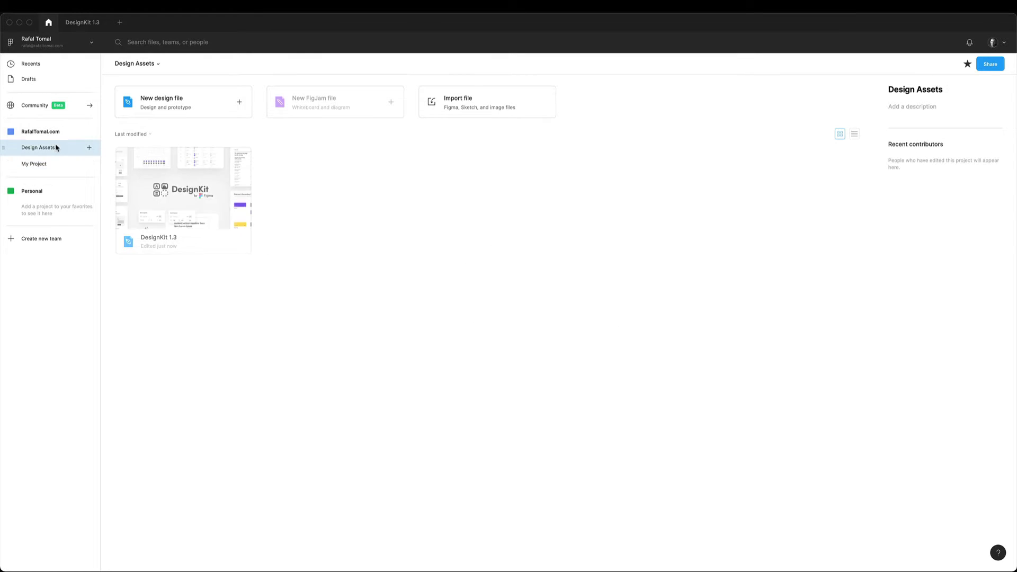
right_click(172, 180)
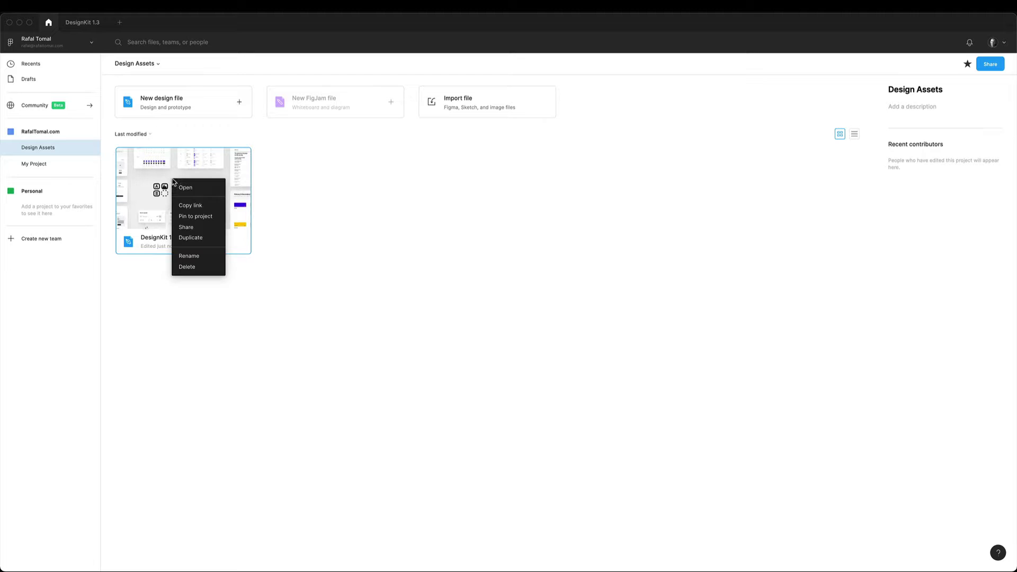
left_click(199, 239)
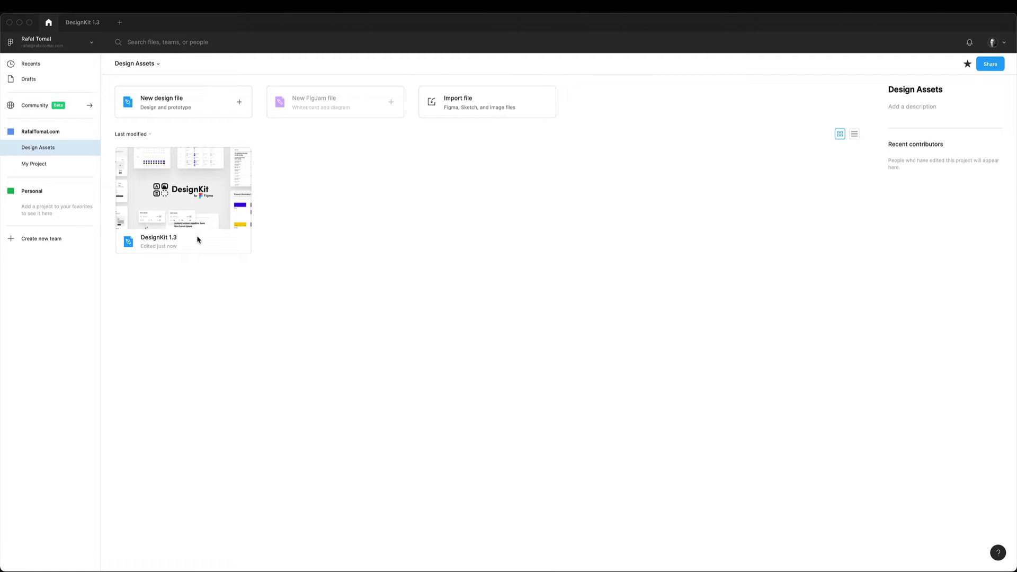
left_click(170, 194)
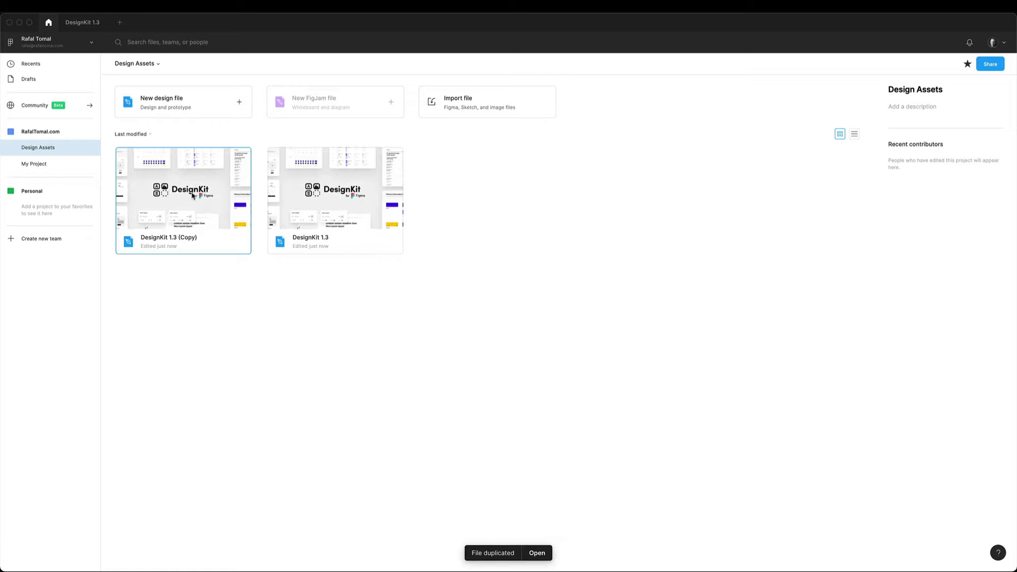
left_click_drag(191, 194, 45, 165)
Step: Rename the copied DesignKit file in My Project to 'My Project / Working'
left_click(60, 170)
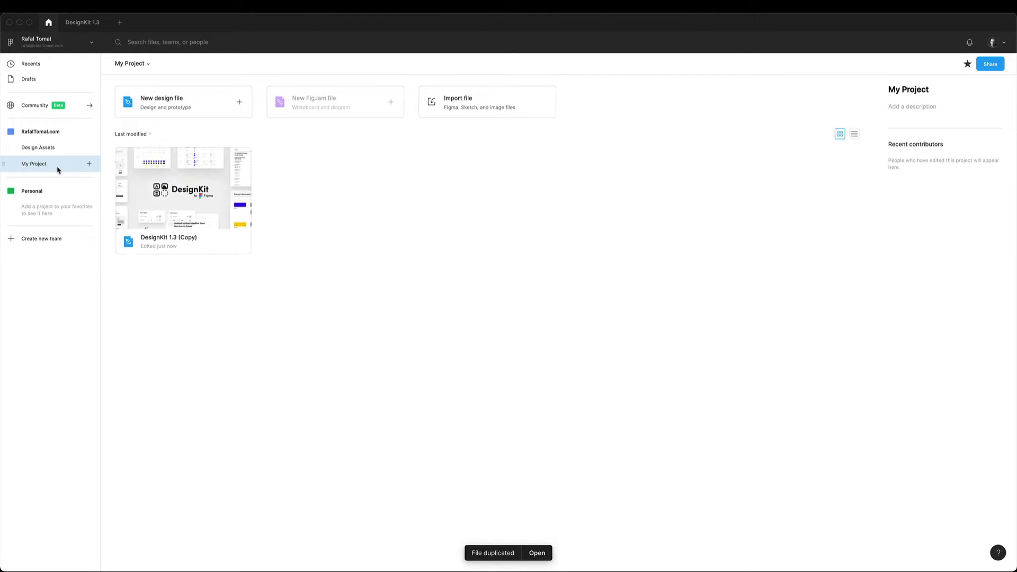
right_click(208, 240)
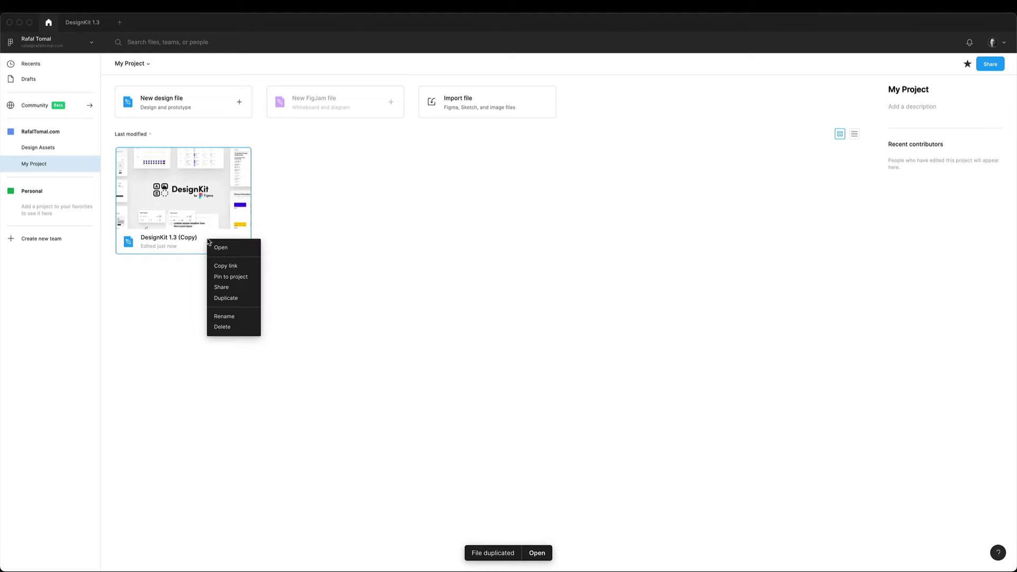
left_click(229, 320)
type("My Pr")
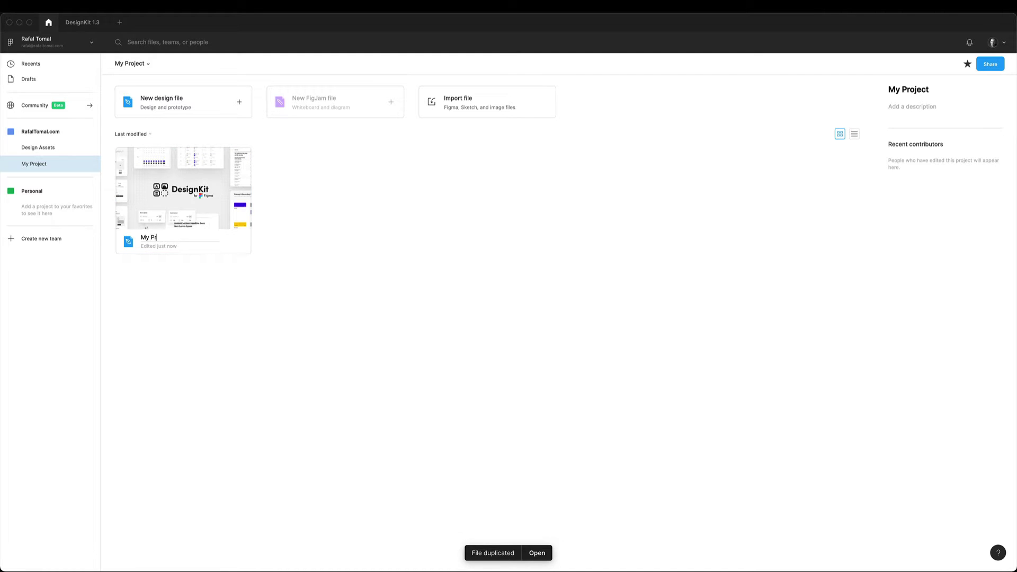
type("oject / Working")
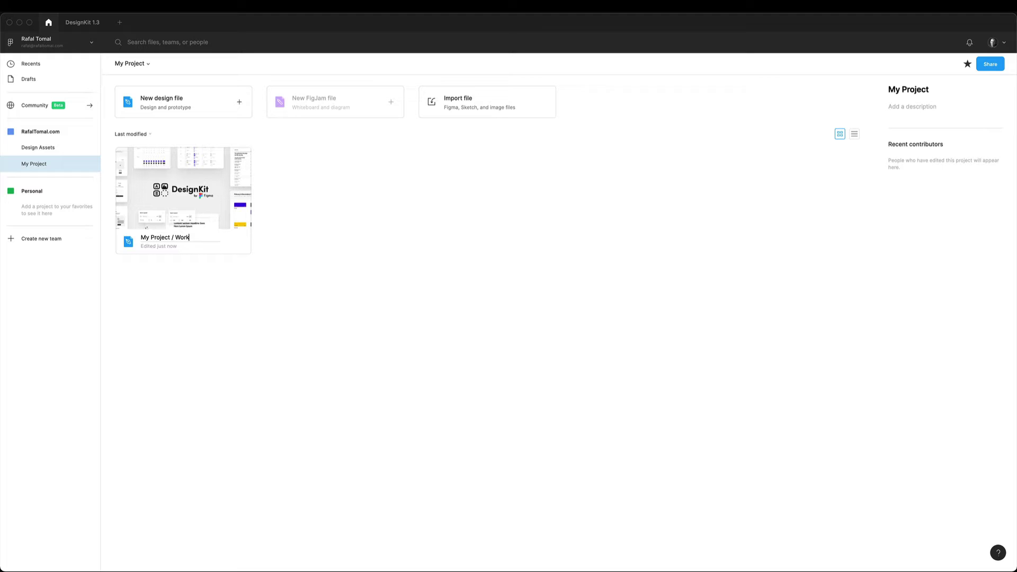
key("Return")
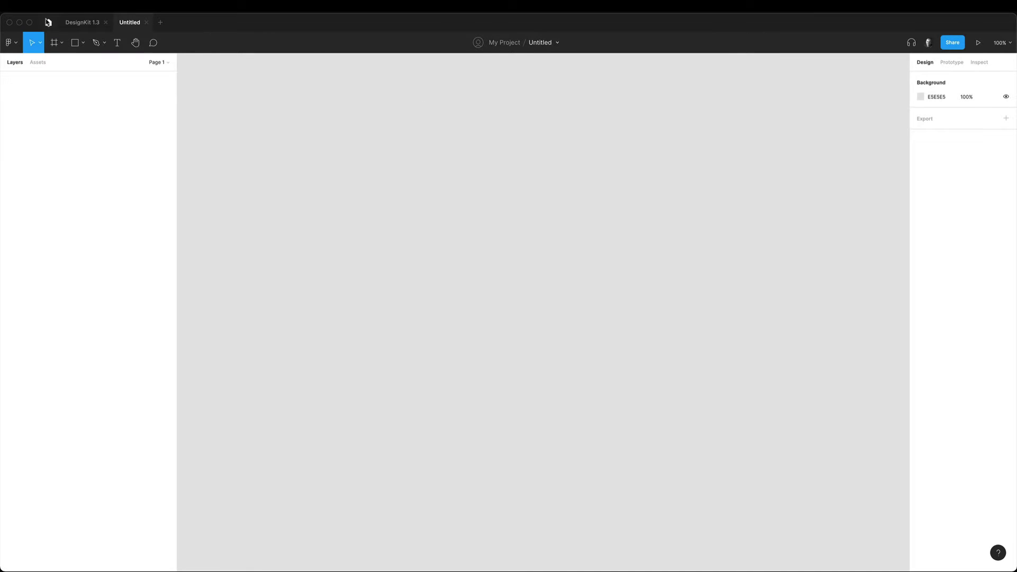
Step: Rename the new Untitled file to 'My Project / Client Preview'
left_click(49, 23)
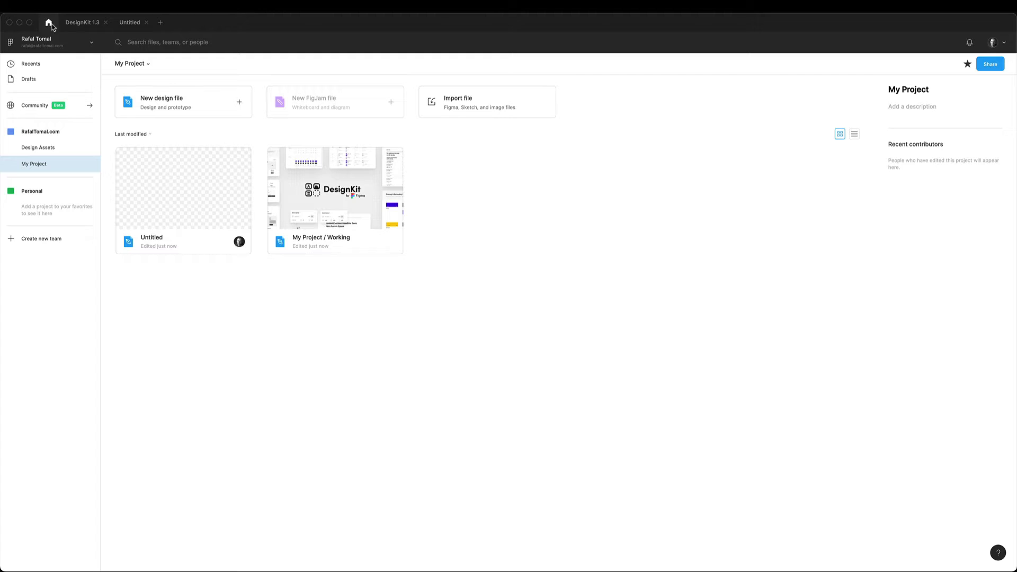
right_click(154, 239)
left_click(166, 316)
type("My Project /")
type(" Client Preview")
key("Return")
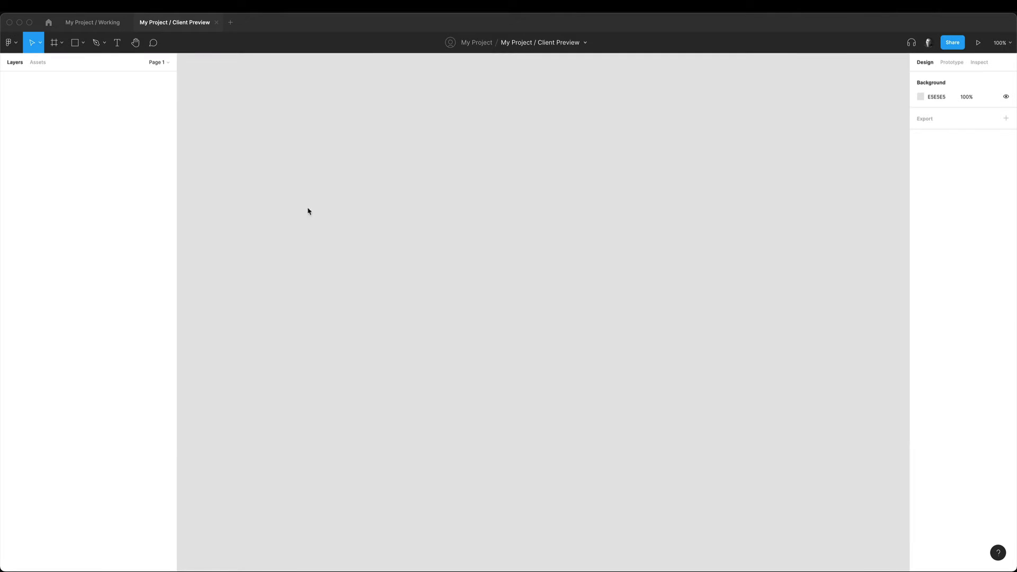
Step: Rename Page 1 to 'Product Page Design / Jan 13th, 2021'
left_click(163, 63)
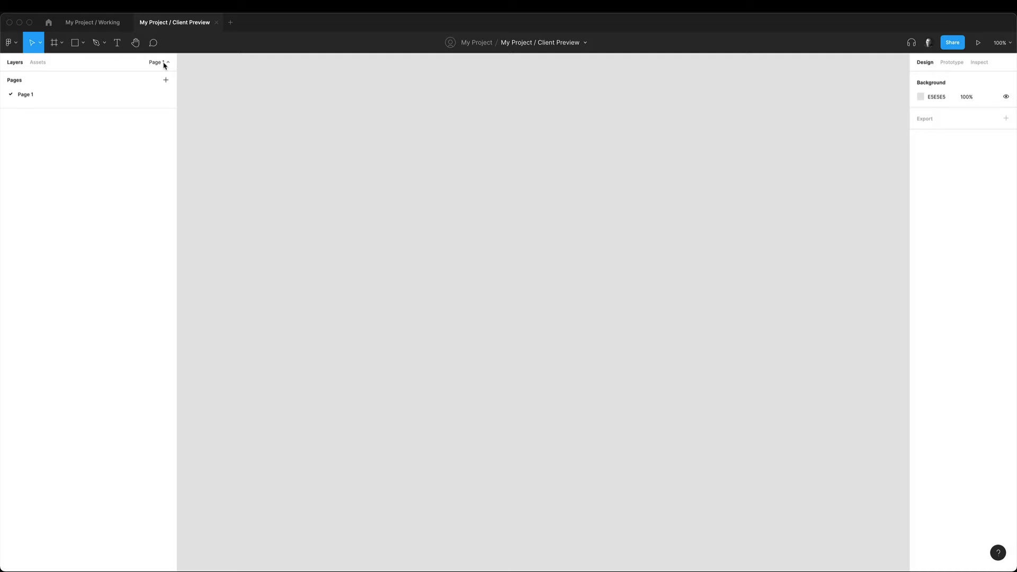
double_click(31, 95)
type("Pro")
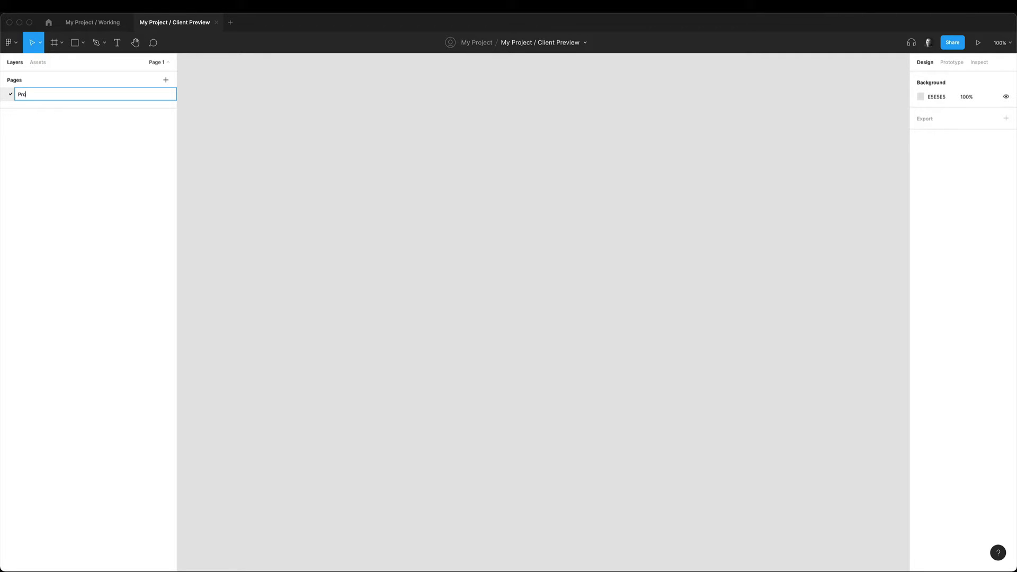
type("duct Page Design / Jan 13th, 2021")
key("Return")
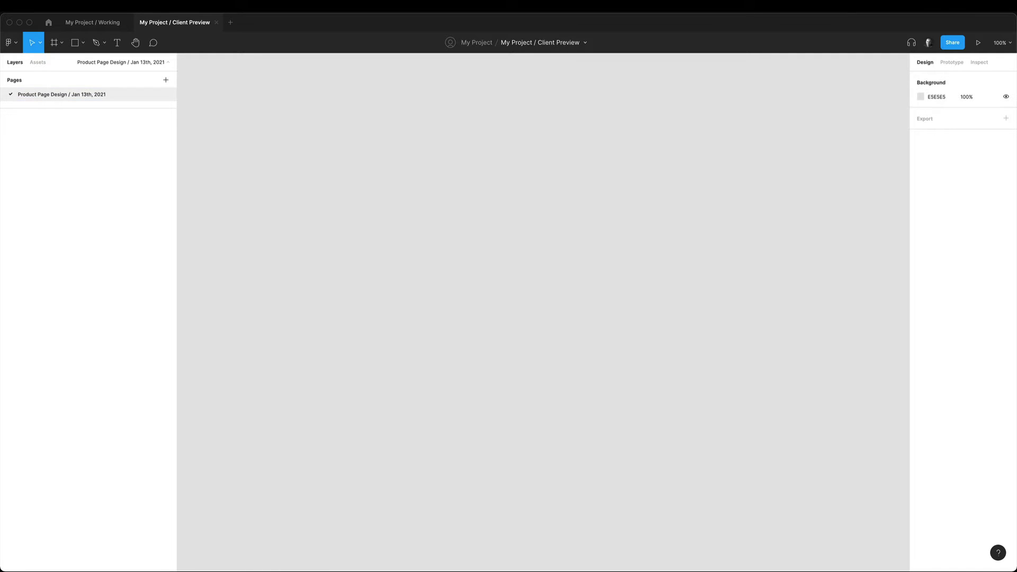
Step: Copy the Product Home Page wireframes from Working into the Client Preview page
left_click(98, 24)
left_click_drag(533, 73, 772, 549)
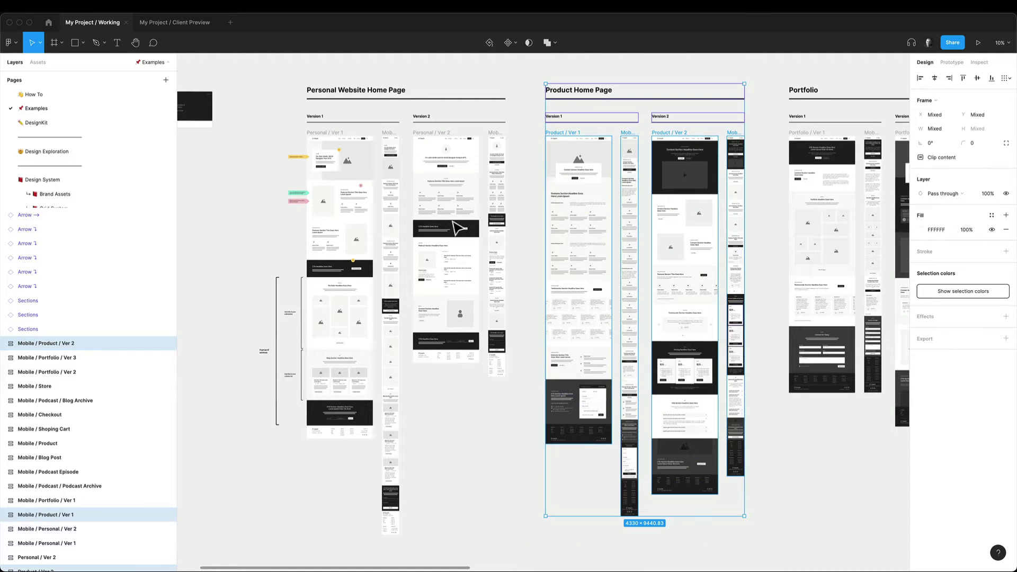
left_click(180, 23)
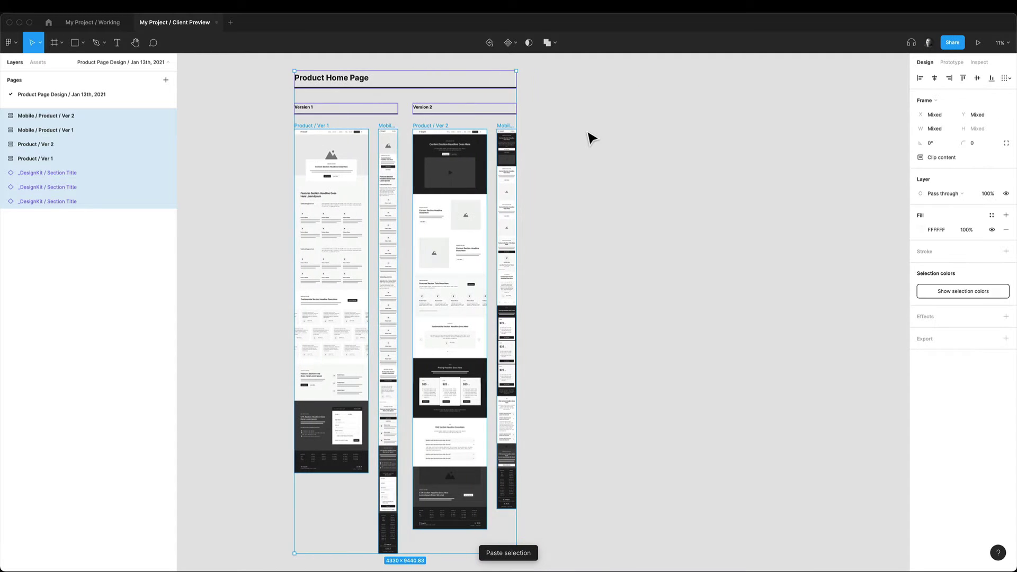
left_click(535, 140)
scroll(604, 143, "down", 2)
Step: Copy the Client Preview file's share link
left_click(946, 44)
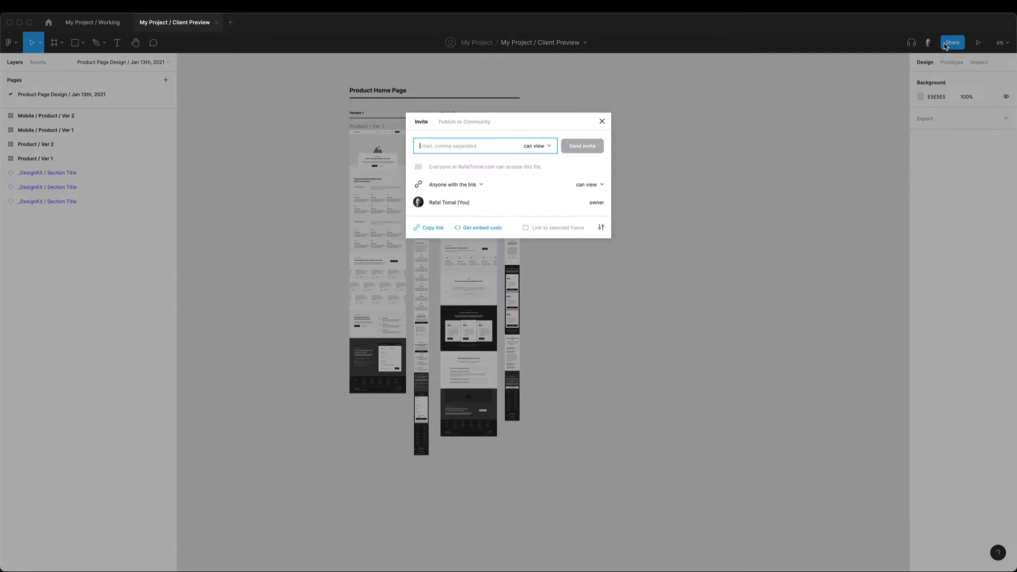
left_click(429, 228)
left_click(648, 100)
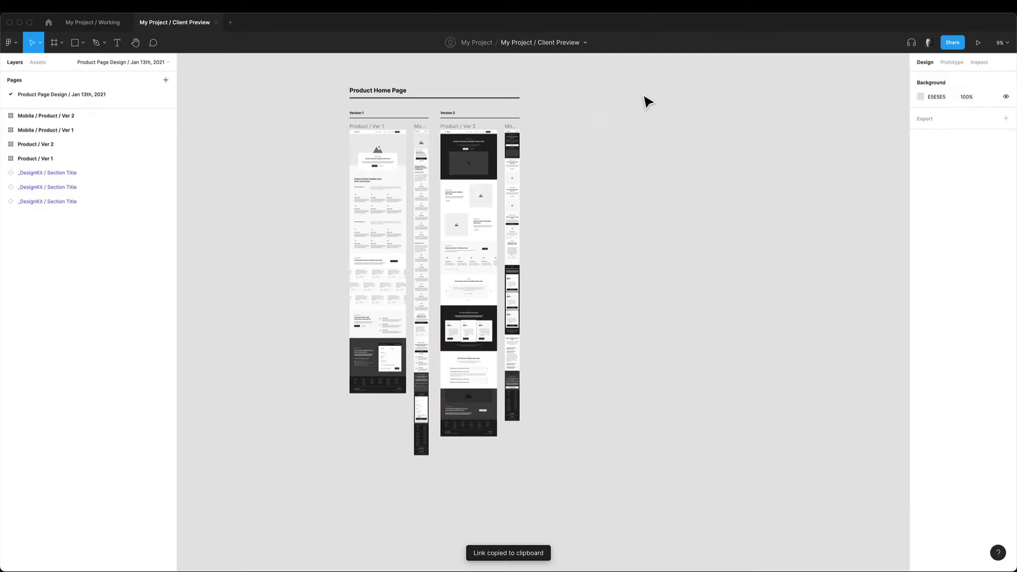
Step: Inspect the Sign Up button's colour style and the Blog text's text style without changing them
scroll(647, 100, "left", 1)
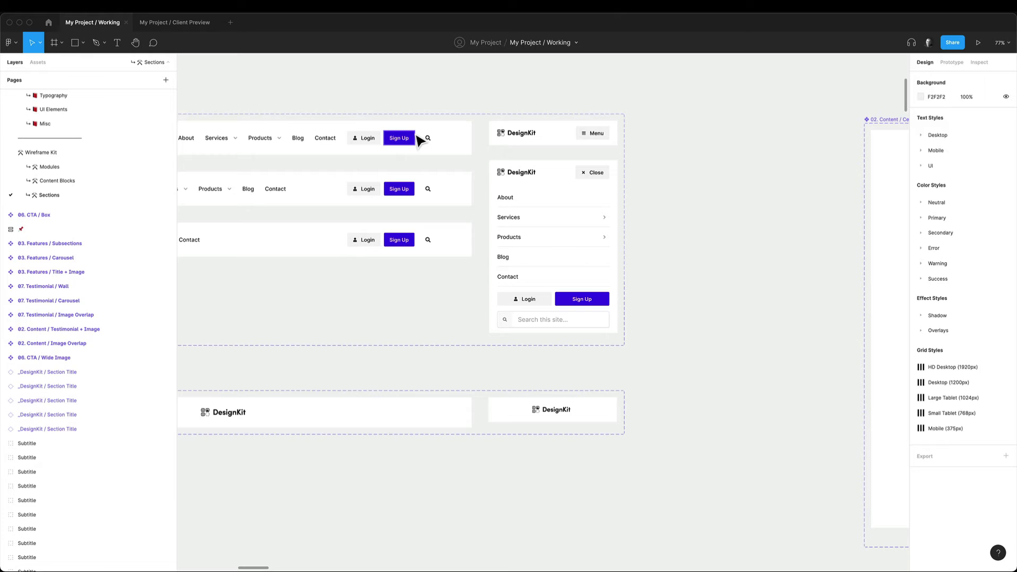
left_click(402, 136)
left_click(931, 341)
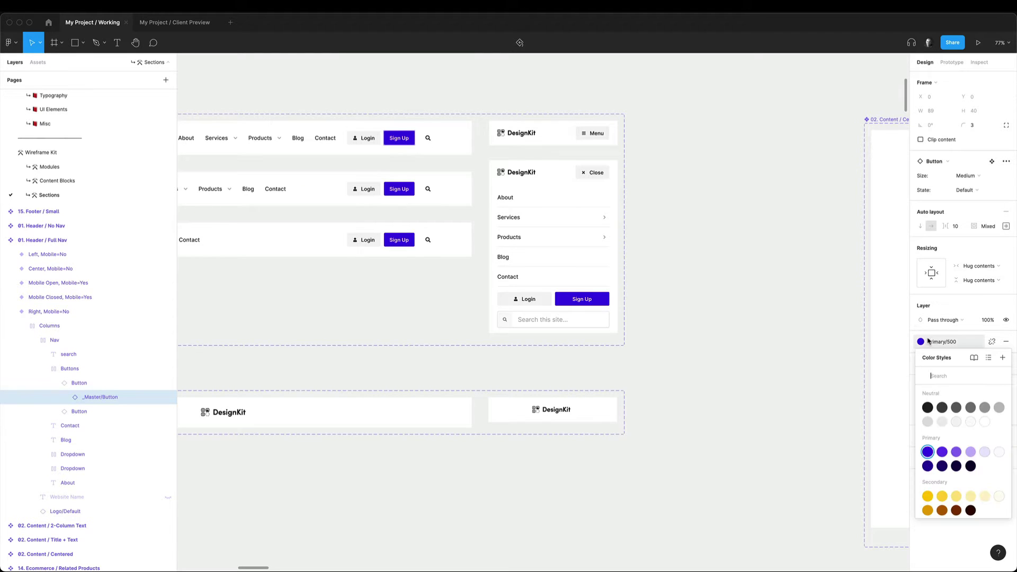
left_click(931, 344)
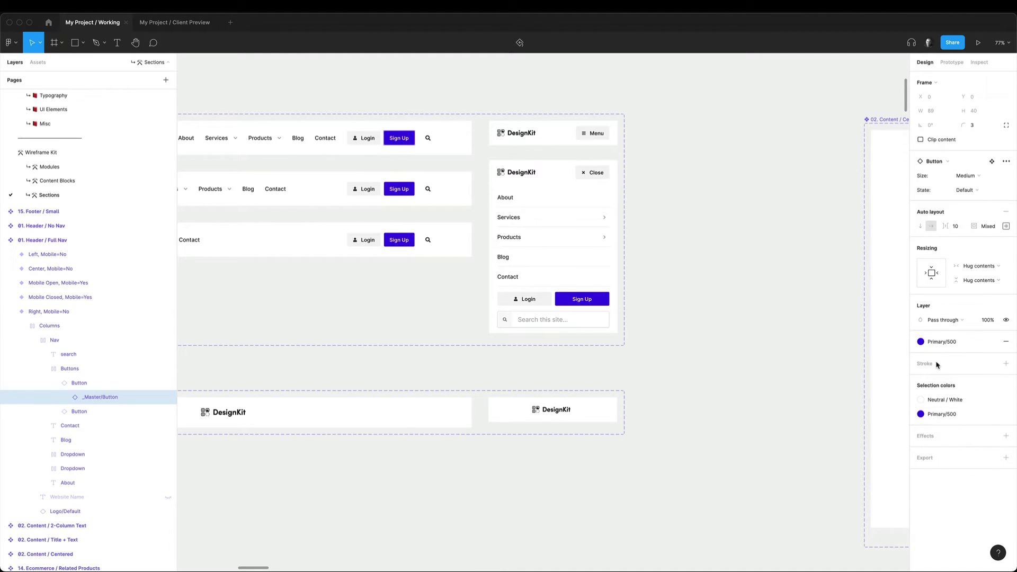
left_click(300, 143)
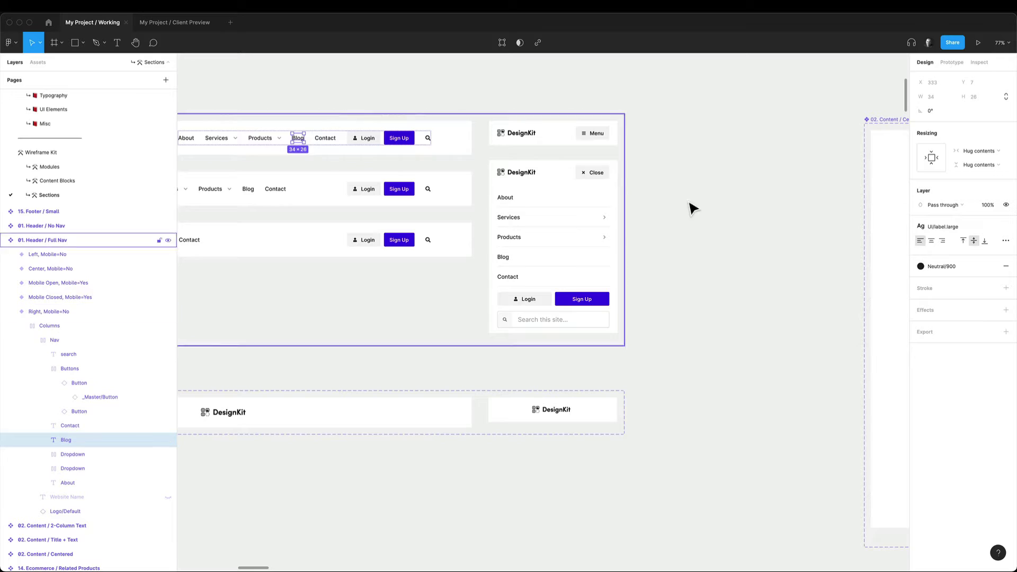
left_click(955, 227)
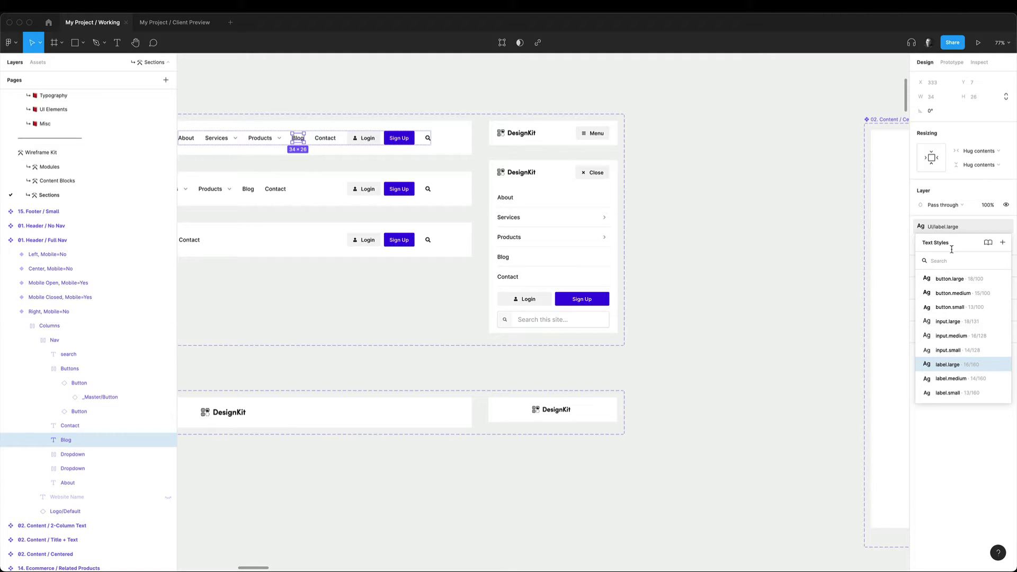
left_click(805, 232)
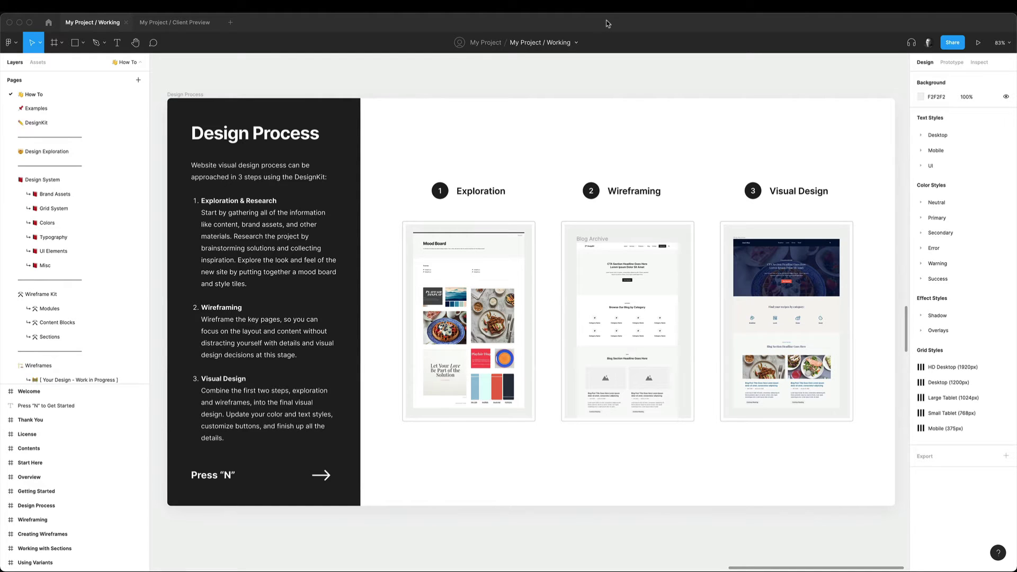
Step: Go to the Design Exploration page showing the Research and Mood Board boards
left_click(40, 152)
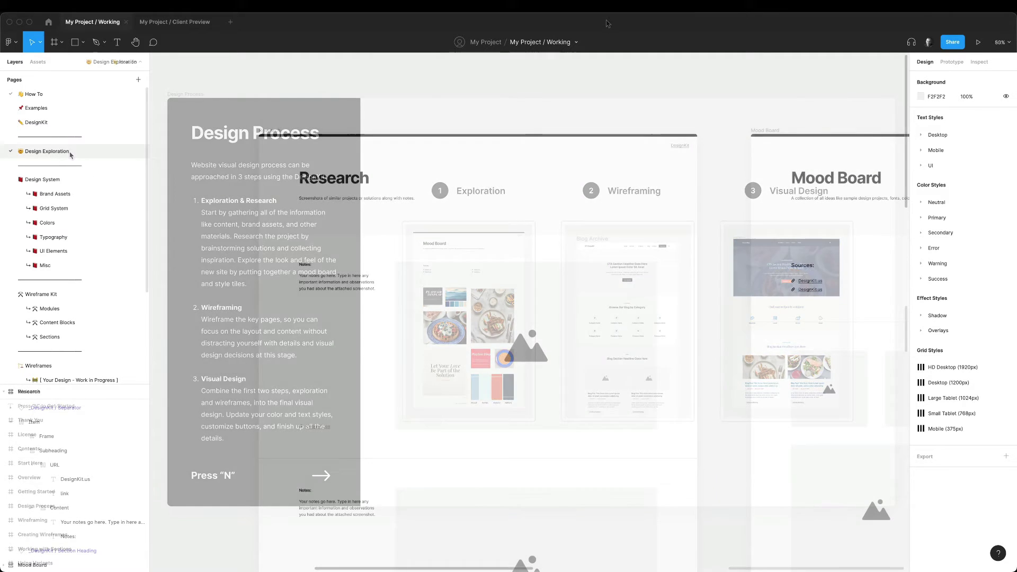
scroll(461, 339, "down", 2)
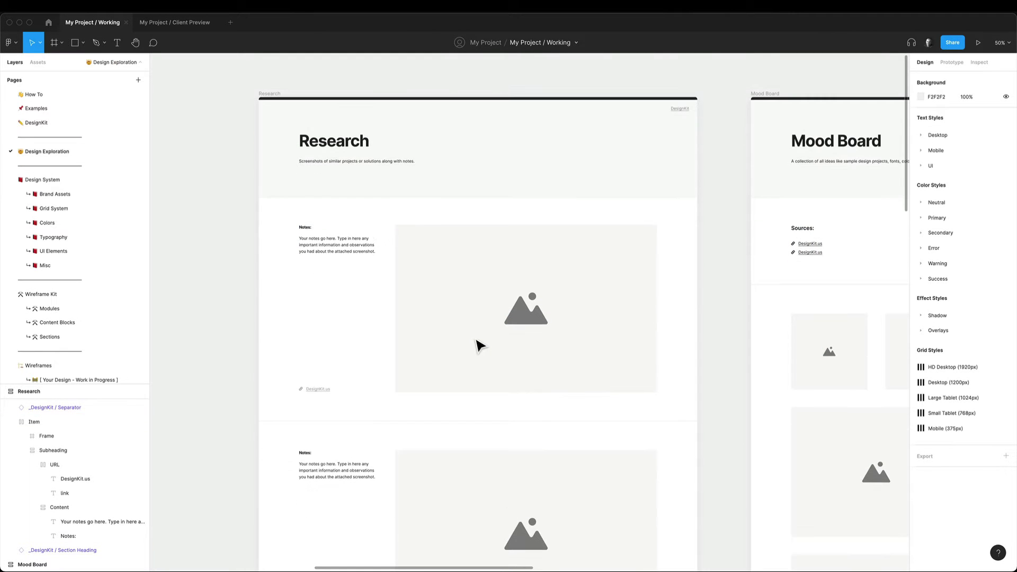
Step: Screenshot the figma.com homepage and paste it, resized, into the first Research image placeholder
key("super+Tab")
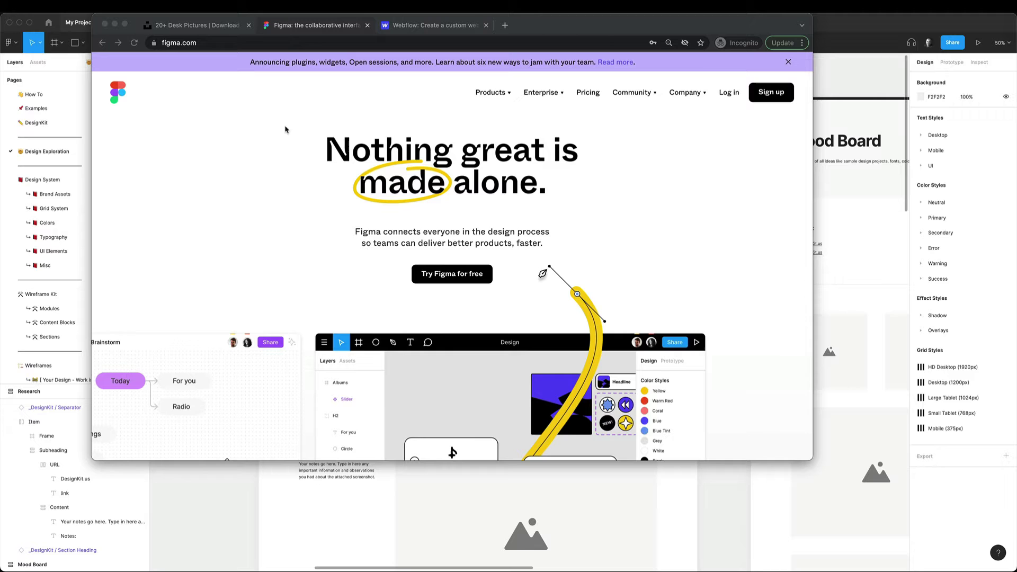
key("super+shift+4")
left_click_drag(93, 53, 813, 460)
key("super+Tab")
left_click(479, 317)
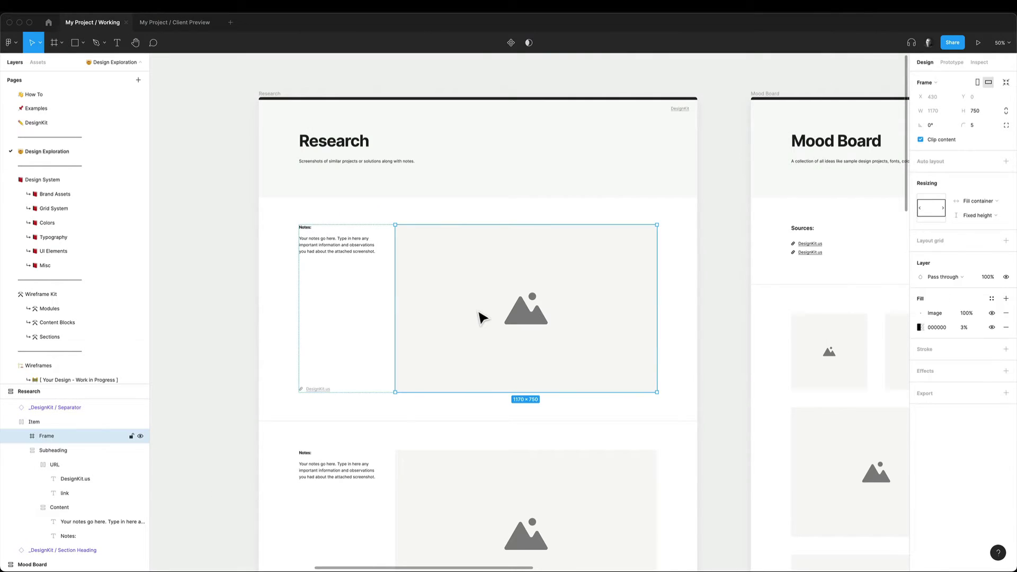
key("super+v")
left_click_drag(854, 131, 660, 227)
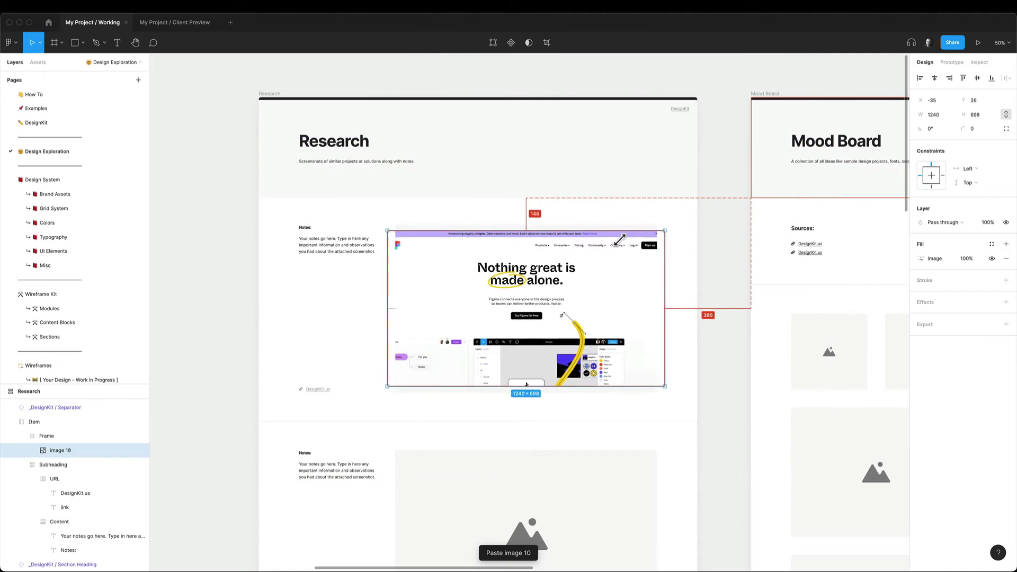
scroll(320, 363, "down", 1)
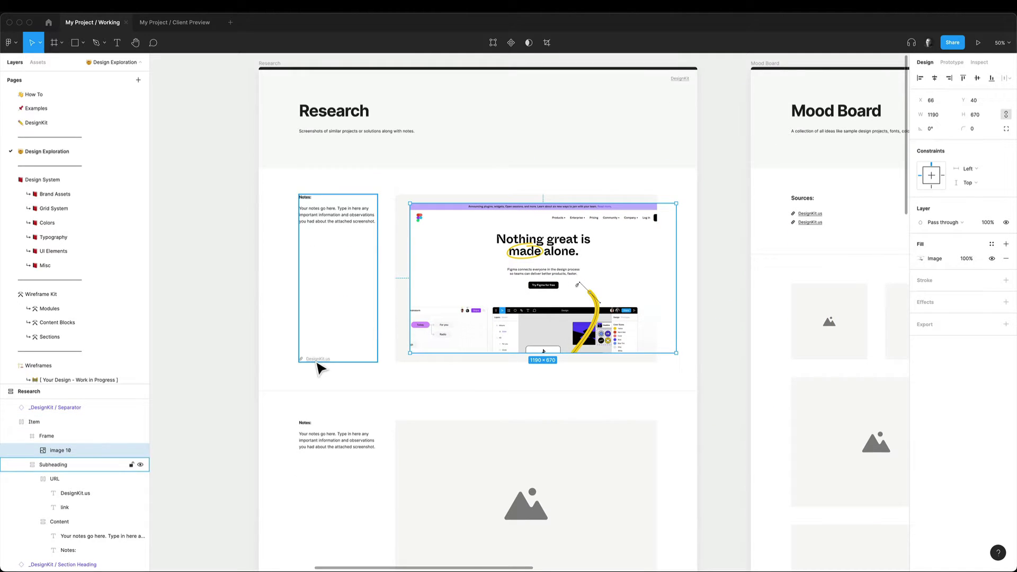
Step: Change the DesignKit.us source text to 'Figma.com' linked to figma.com
double_click(319, 360)
type("Figma.com")
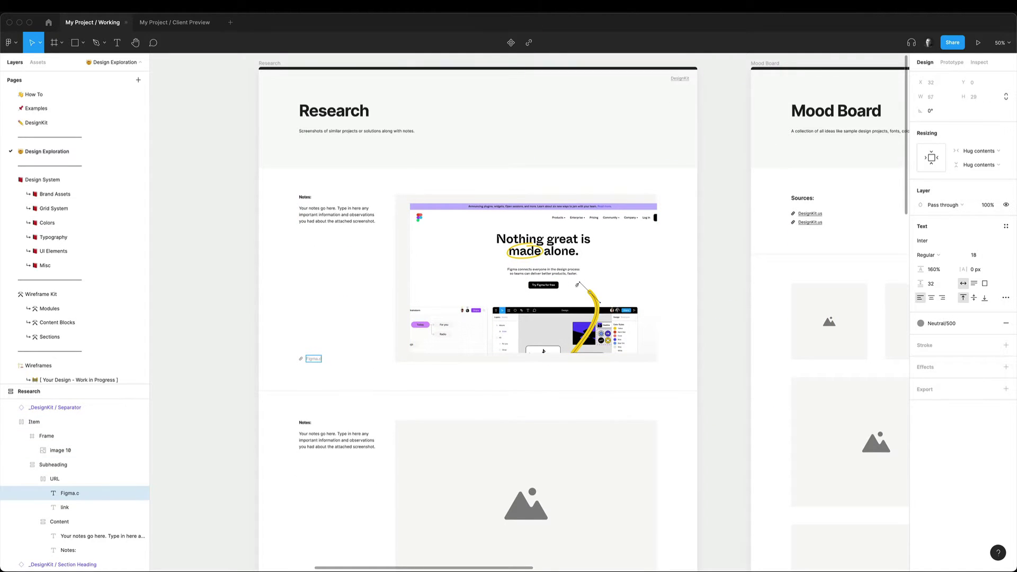
left_click(544, 44)
type("figma.com")
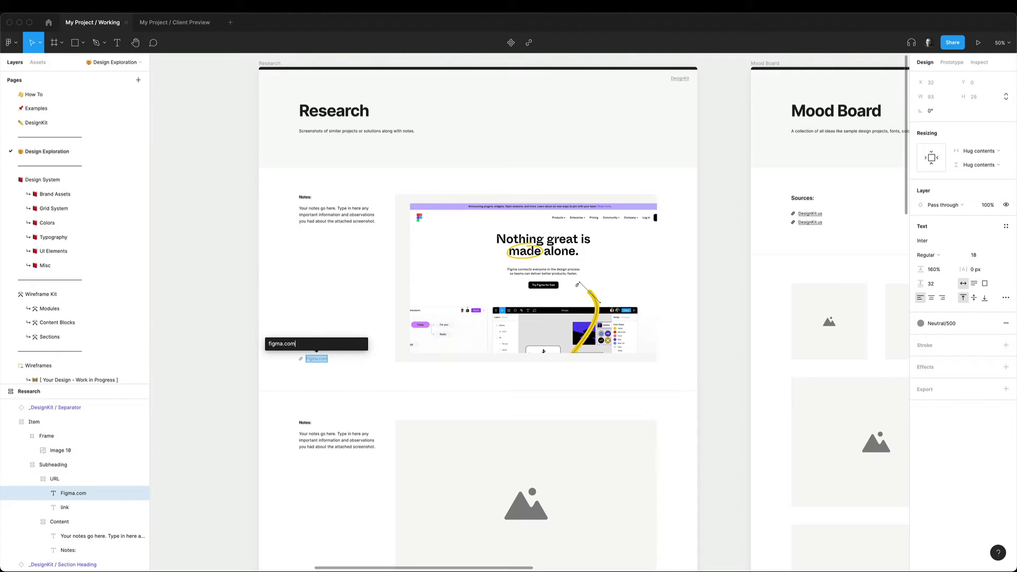
key("Return")
Step: Replace the placeholder notes text with 'My notes...'
double_click(336, 219)
type("M")
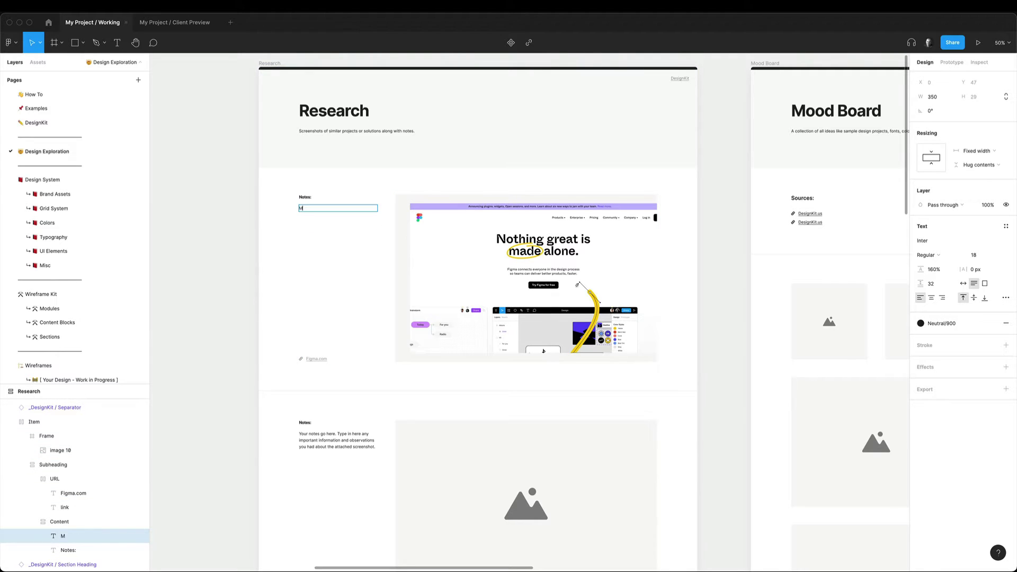
type("y notes...")
key("Escape")
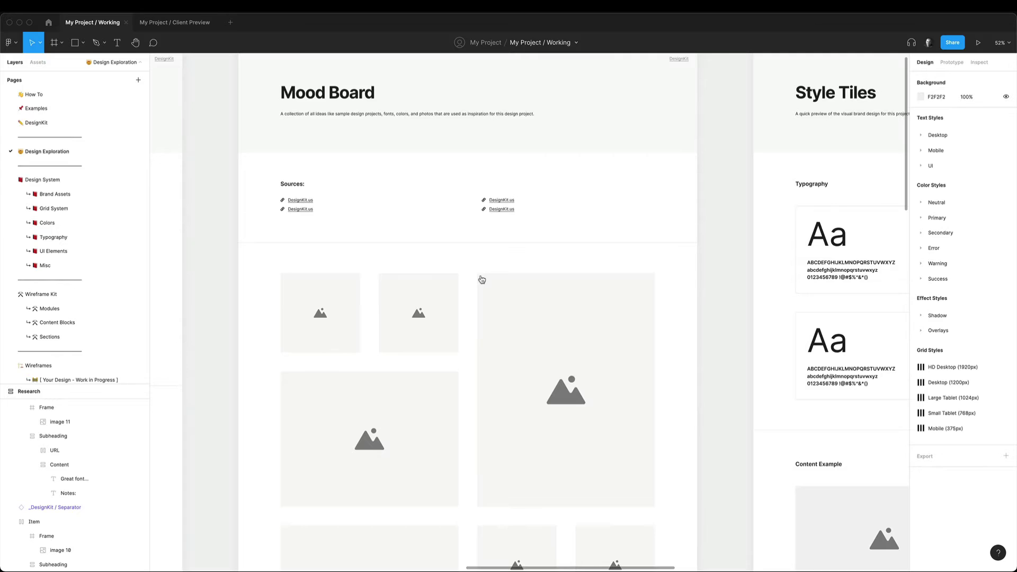
key("super+Tab")
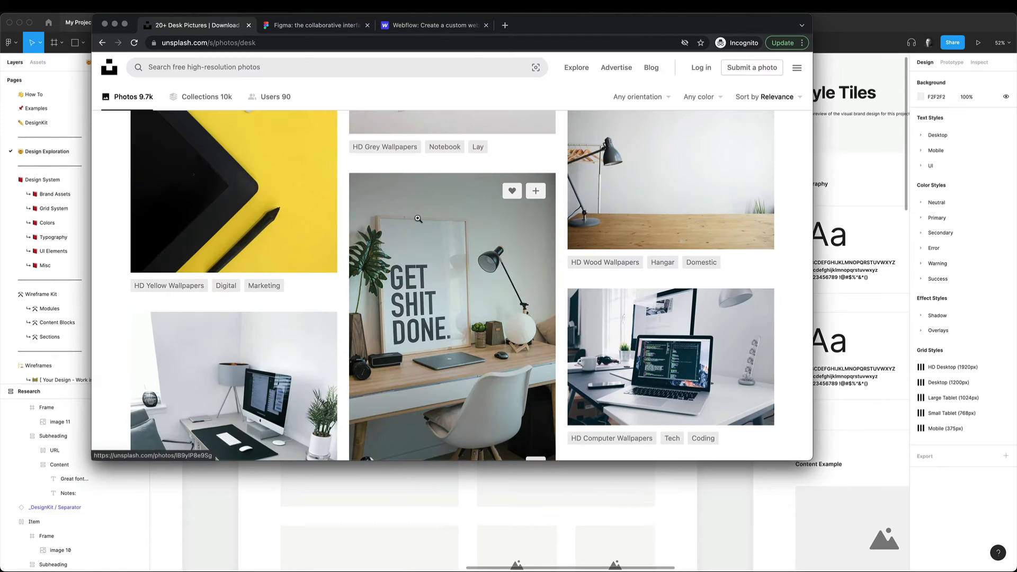
right_click(418, 218)
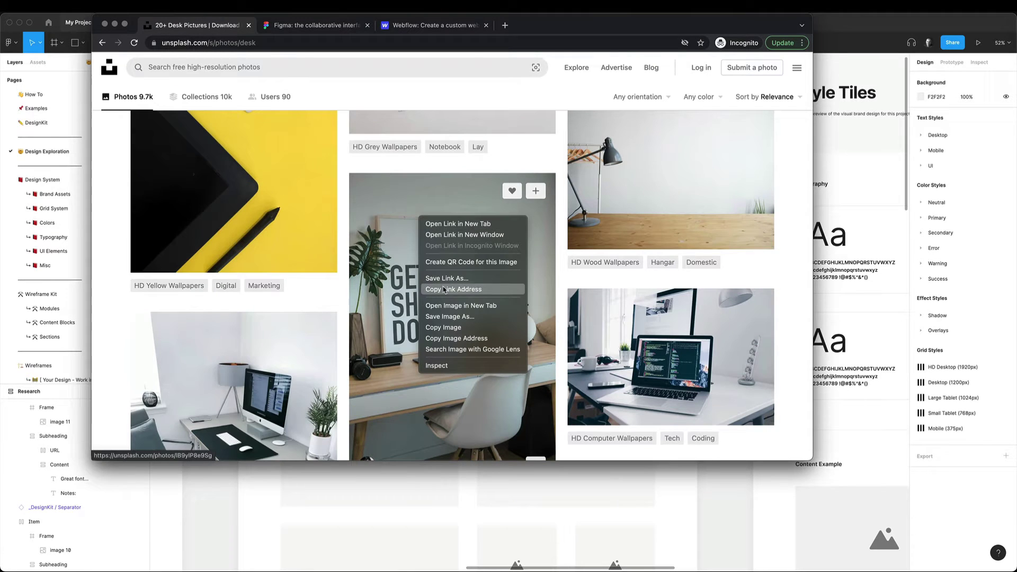
Step: Paste two Unsplash desk photos into the large and small top-left Mood Board placeholders, resized to fit
left_click(456, 329)
key("super+Tab")
left_click(557, 295)
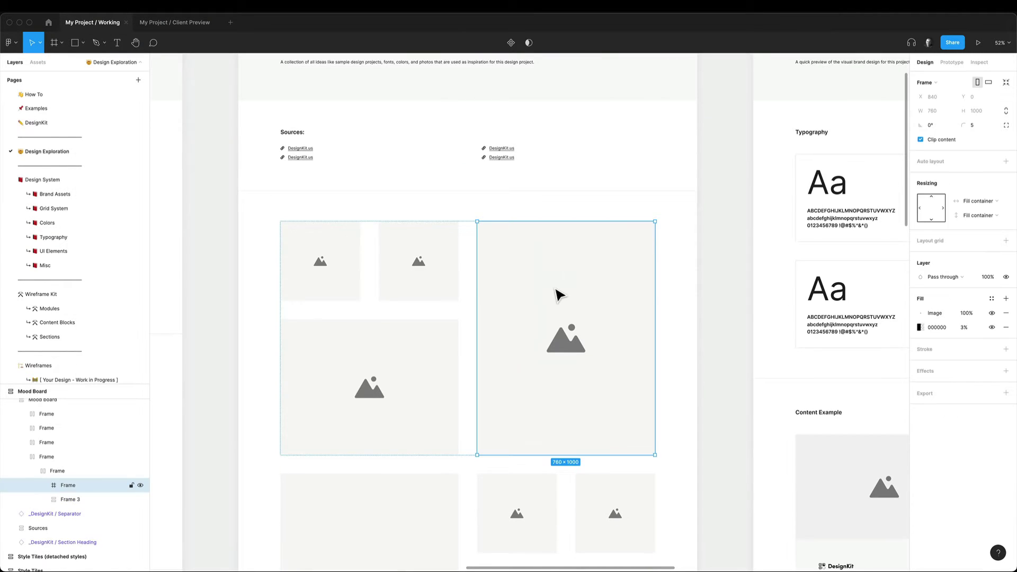
key("super+v")
key("super+Tab")
right_click(313, 206)
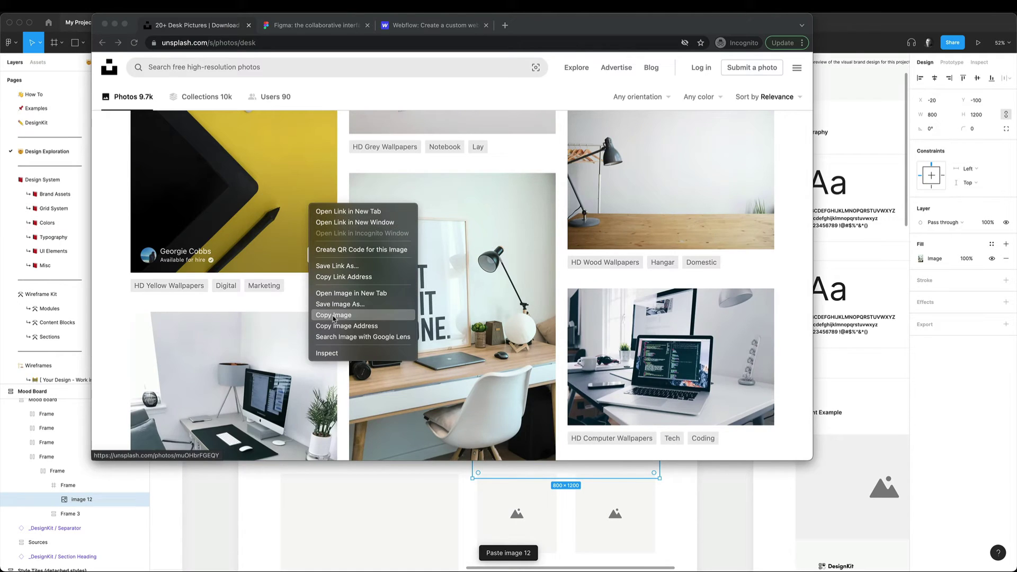
left_click(334, 315)
key("super+Tab")
left_click(353, 279)
key("super+v")
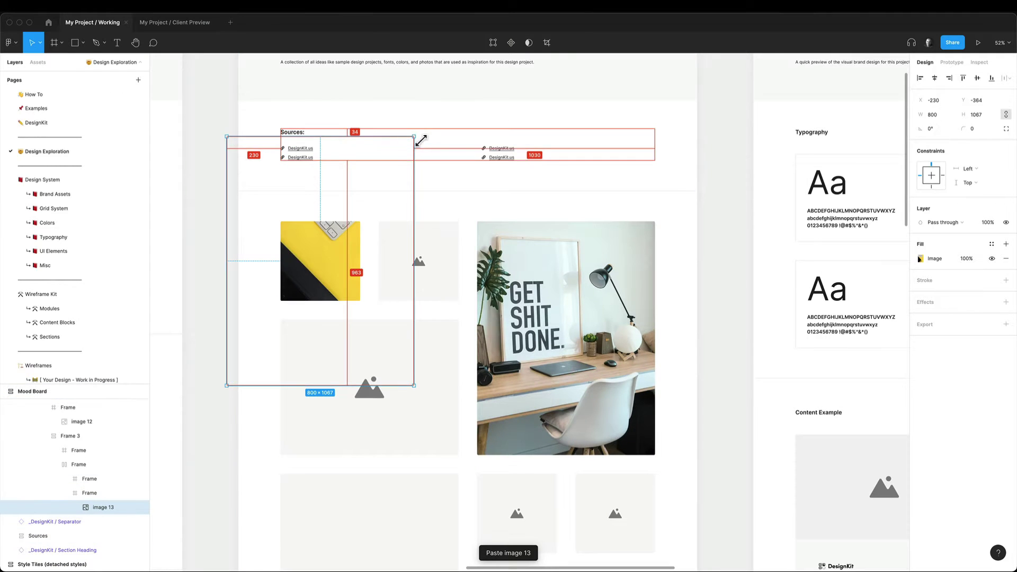
left_click_drag(414, 136, 360, 208)
Step: Paste the iMac desk photo into the wide lower Mood Board placeholder
key("super+Tab")
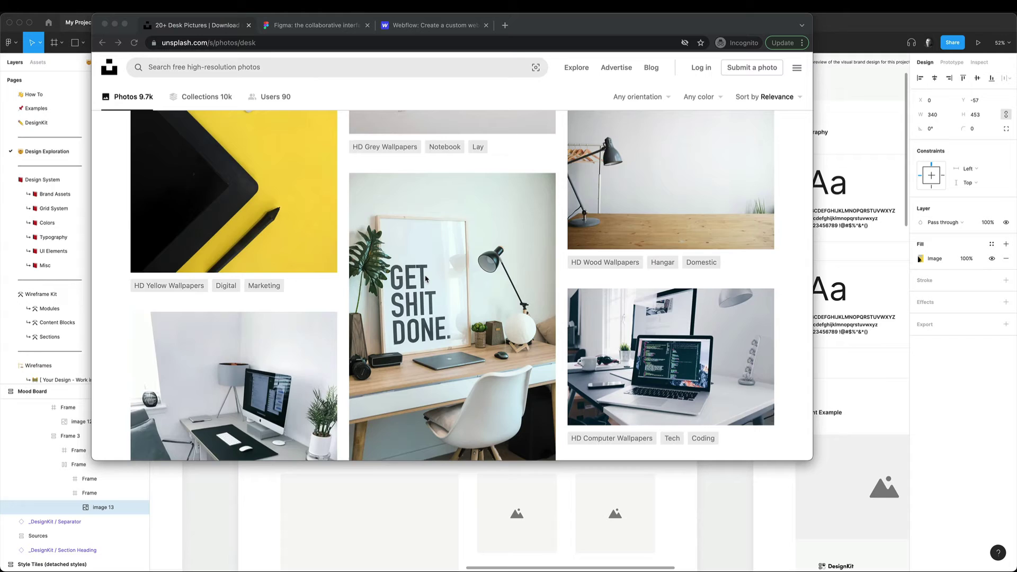
scroll(318, 264, "down", 4)
right_click(272, 245)
left_click(326, 351)
key("super+Tab")
left_click(411, 371)
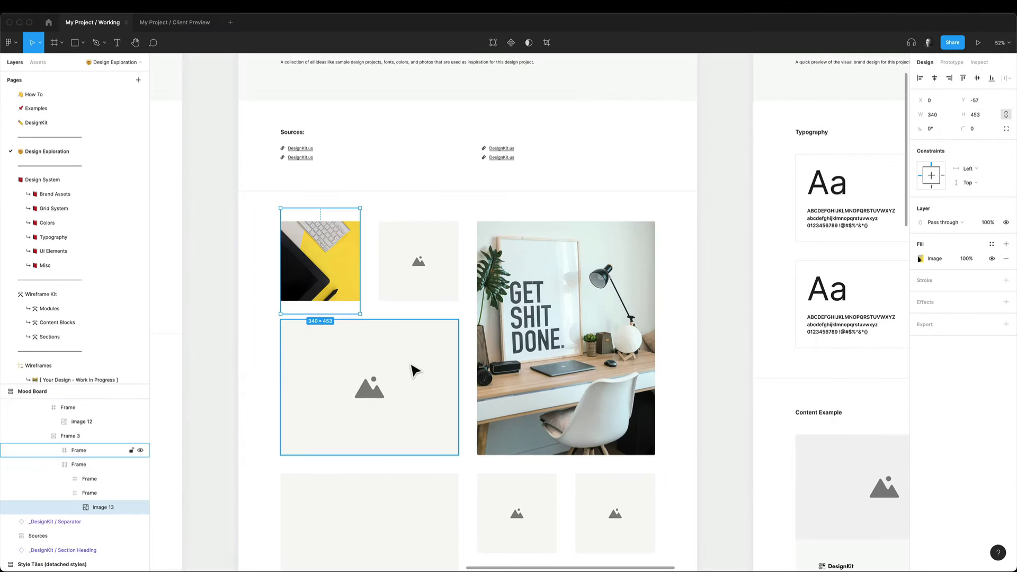
key("super+v")
Step: Paste a figma.com brainstorm illustration screenshot into the top-middle placeholder, resized to fit
key("super+Tab")
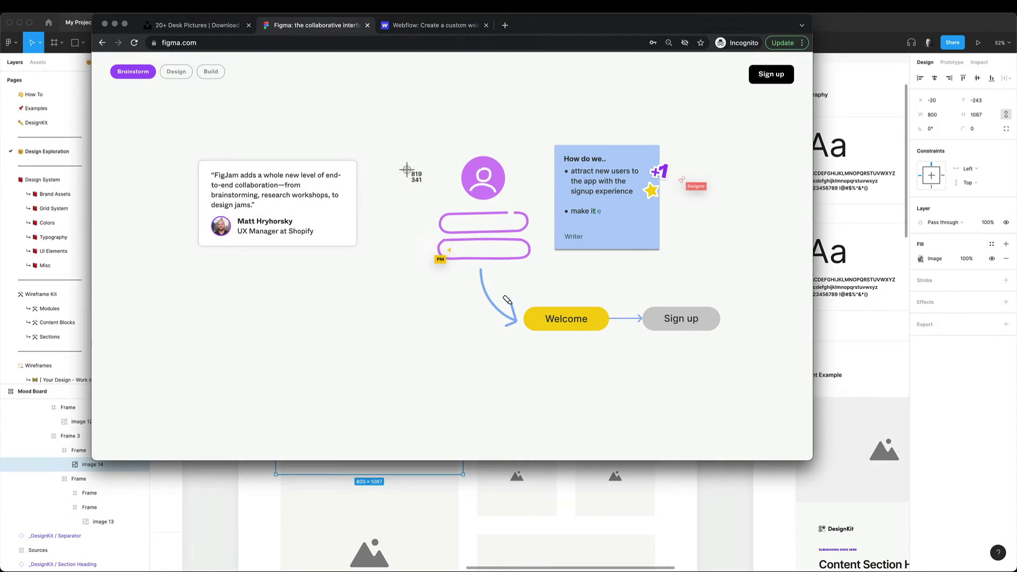
key("super+Tab")
left_click(420, 217)
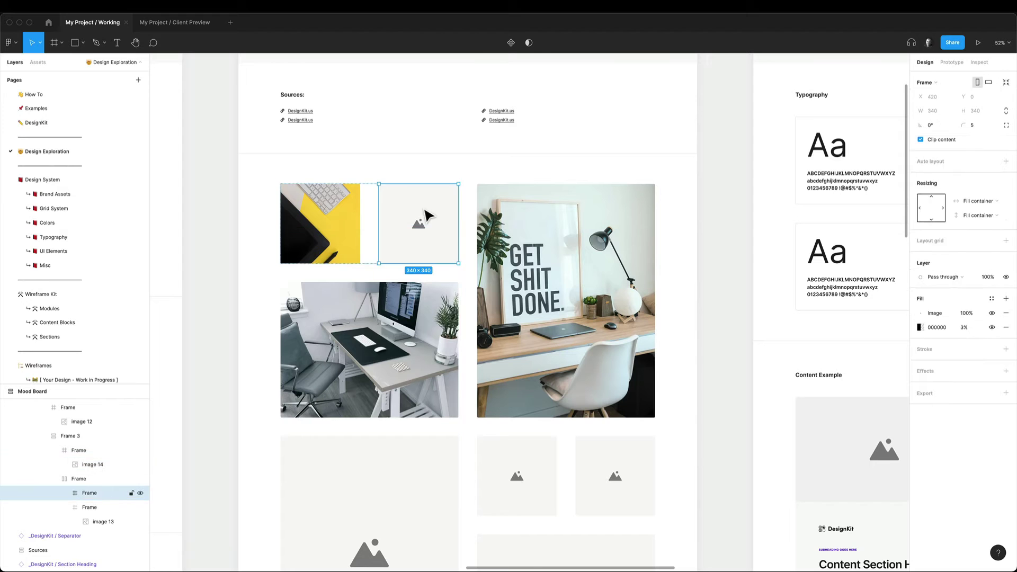
key("super+v")
left_click_drag(567, 87, 466, 196)
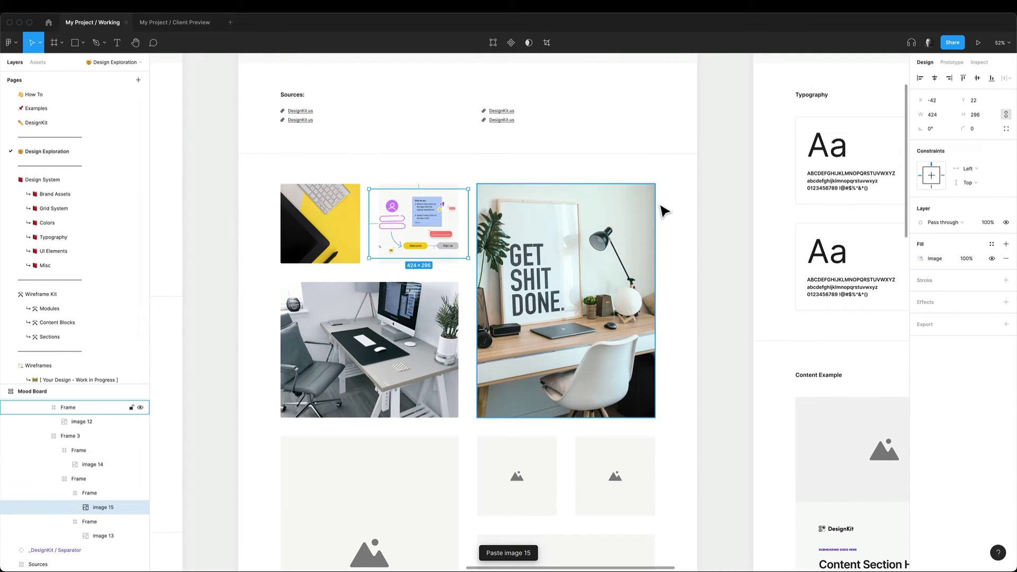
left_click(708, 211)
scroll(708, 210, "up", 4)
scroll(708, 210, "left", 2)
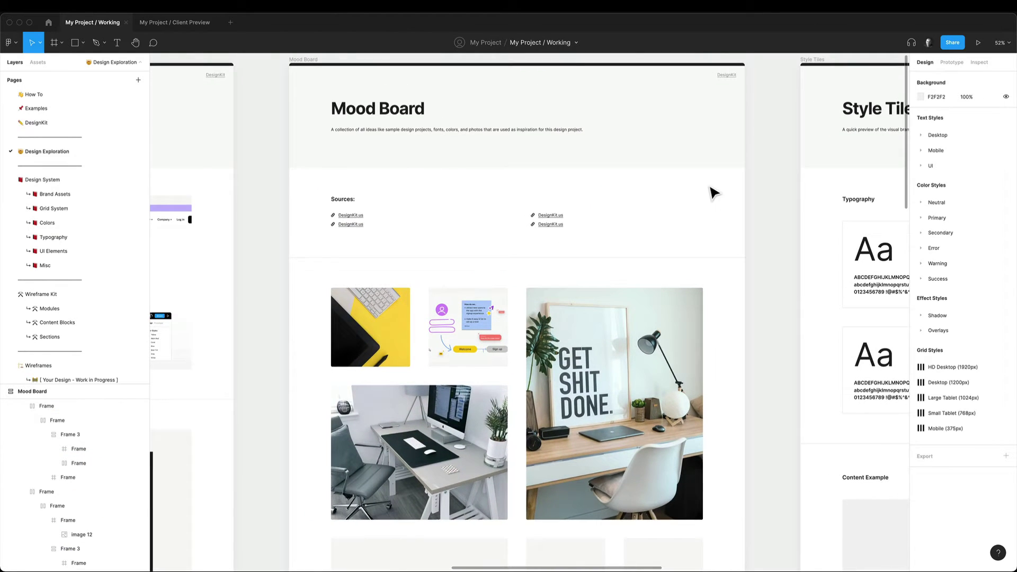
Step: Duplicate the Mood Board photo grid lower on the board and narrow its large placeholder
scroll(712, 193, "down", 5)
scroll(710, 193, "down", 4, "ctrl")
left_click(703, 191)
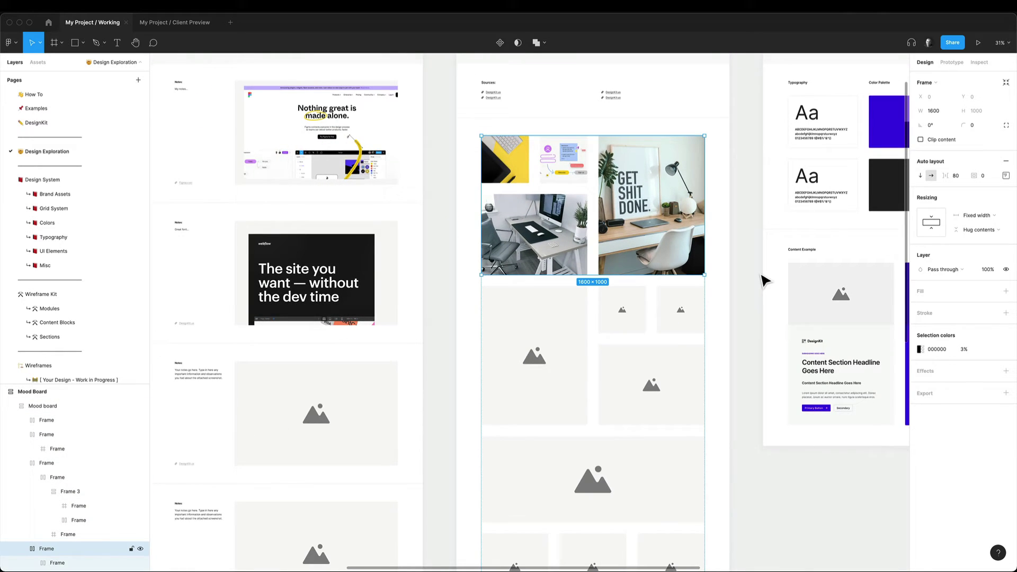
key("ctrl+d")
scroll(765, 281, "down", 2)
key("Down")
key("Down")
key("Up")
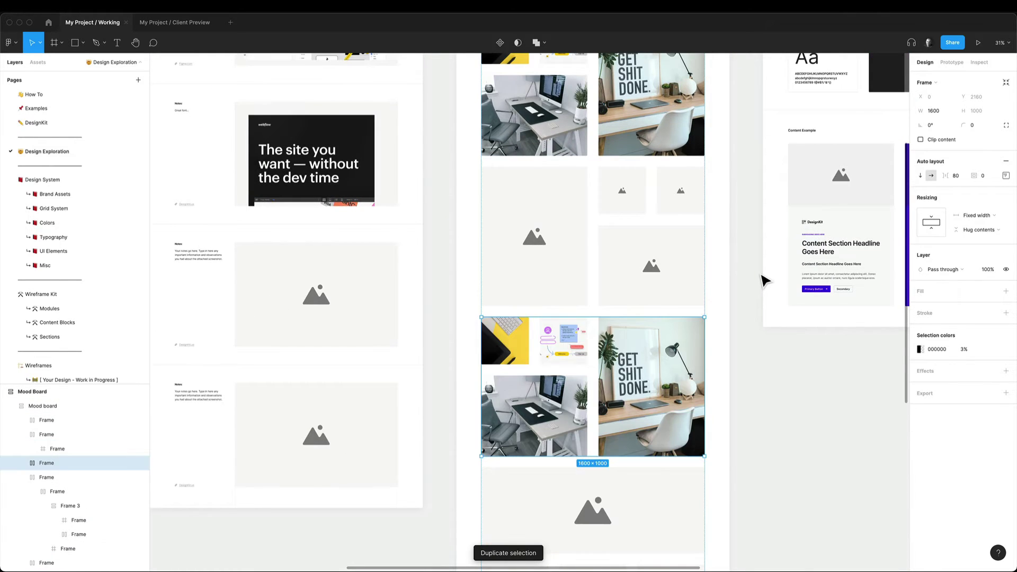
left_click(570, 227)
left_click_drag(588, 223, 547, 222)
Step: Duplicate the Research webflow screenshot entry and its separator, then move the notes entry down
scroll(547, 222, "left", 3)
left_click(562, 175)
key("ctrl+d")
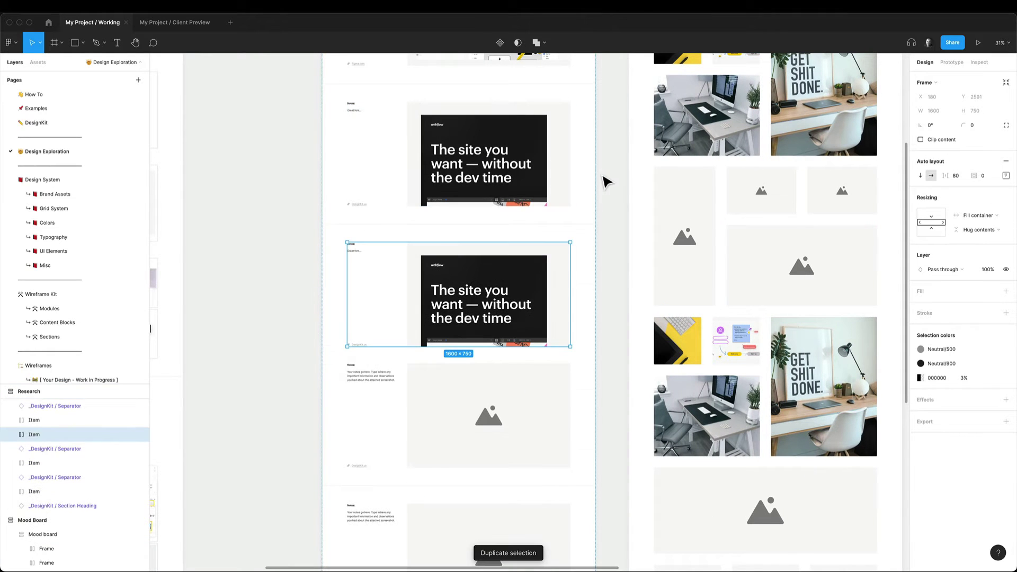
left_click(519, 228)
key("ctrl+d")
key("Down")
scroll(521, 235, "down", 2)
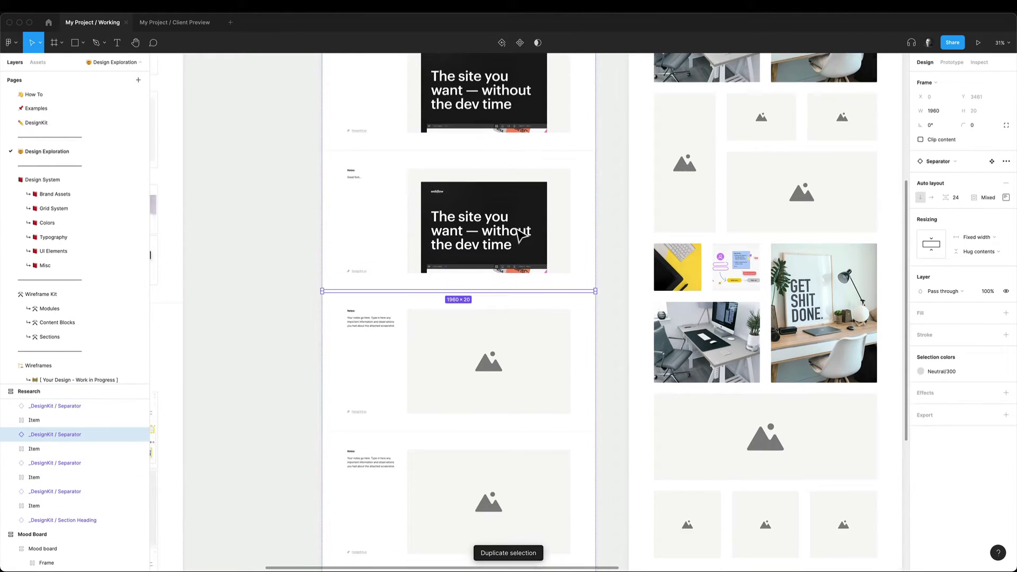
scroll(522, 236, "down", 1)
left_click(500, 302)
scroll(651, 336, "down", 3)
key("Down")
key("Down")
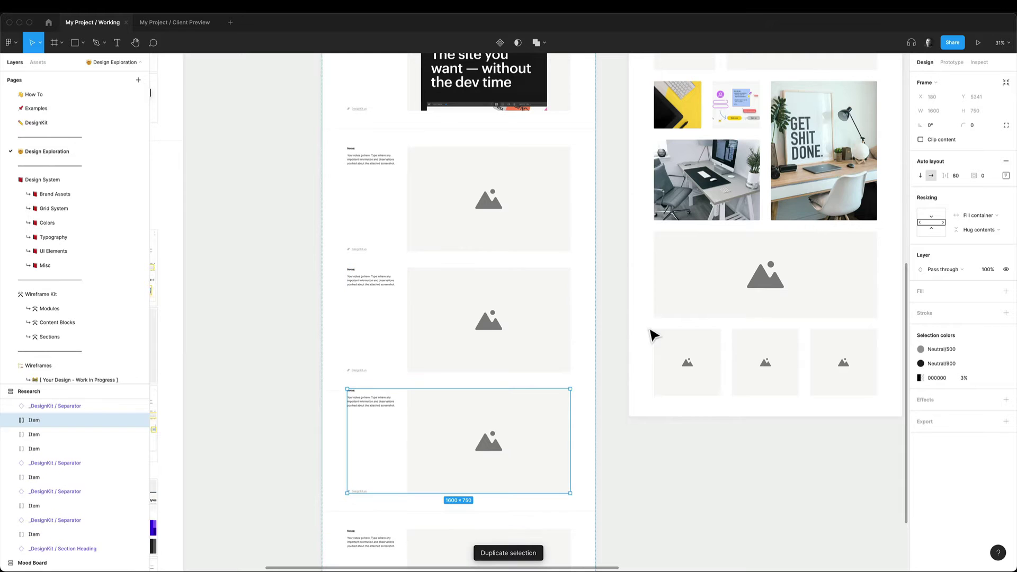
scroll(653, 335, "down", 1)
scroll(653, 336, "down", 6, "ctrl")
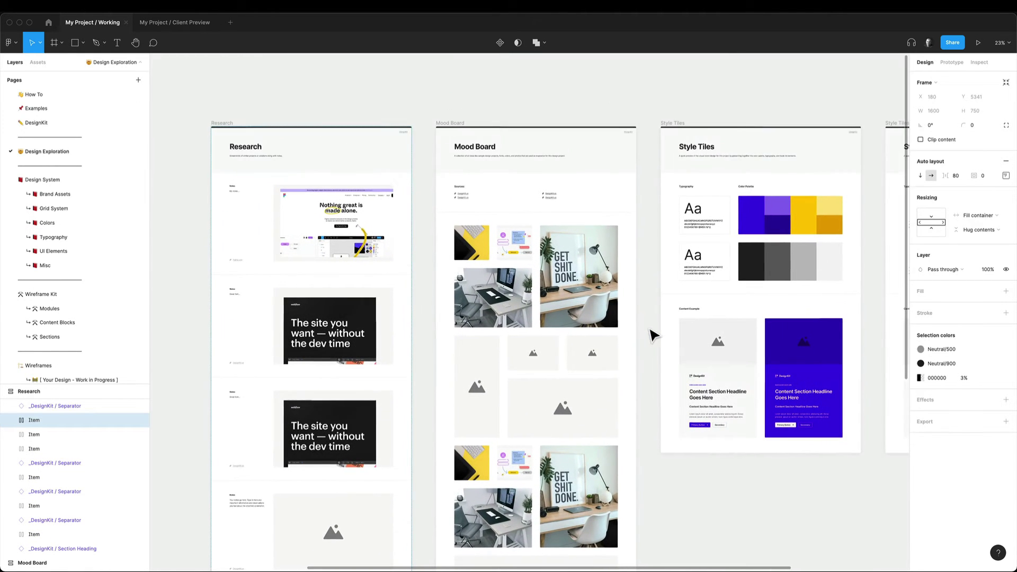
Step: Recolor the primary blue palette swatch to dark green 075822
left_click(653, 321)
scroll(655, 318, "right", 5)
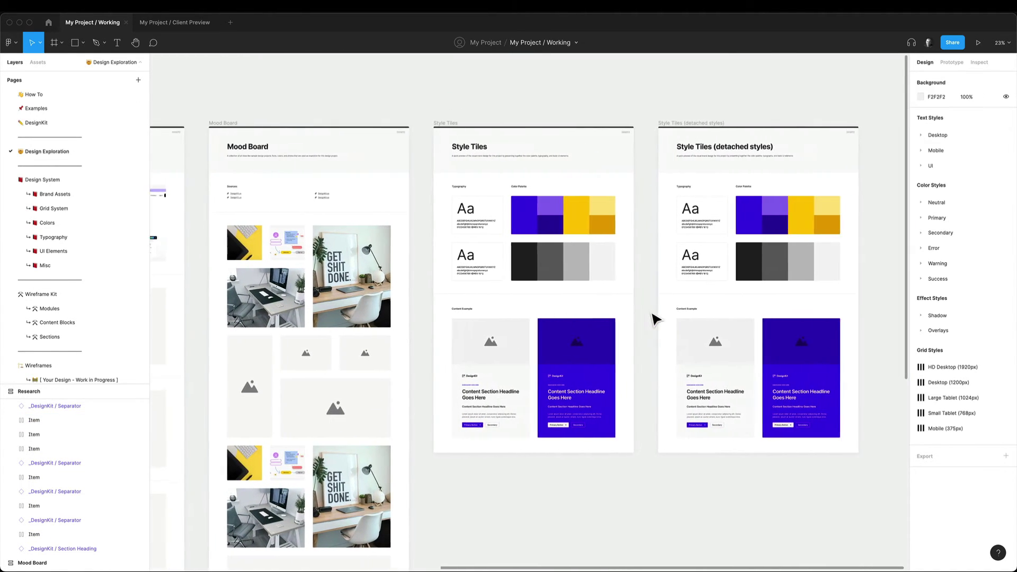
scroll(654, 318, "right", 2)
scroll(655, 319, "up", 4, "ctrl")
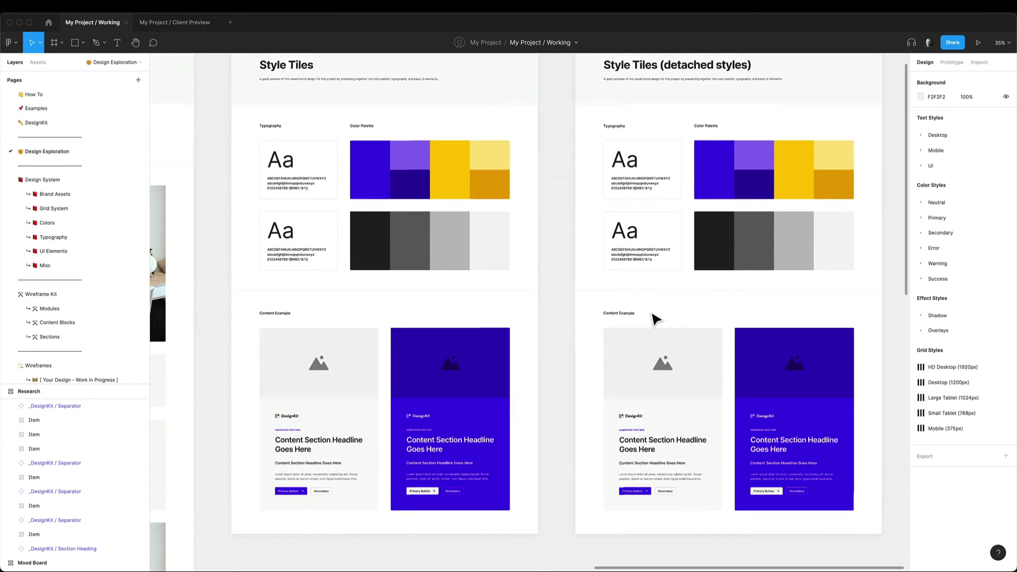
scroll(654, 319, "right", 3)
scroll(655, 318, "up", 2)
scroll(526, 268, "right", 2)
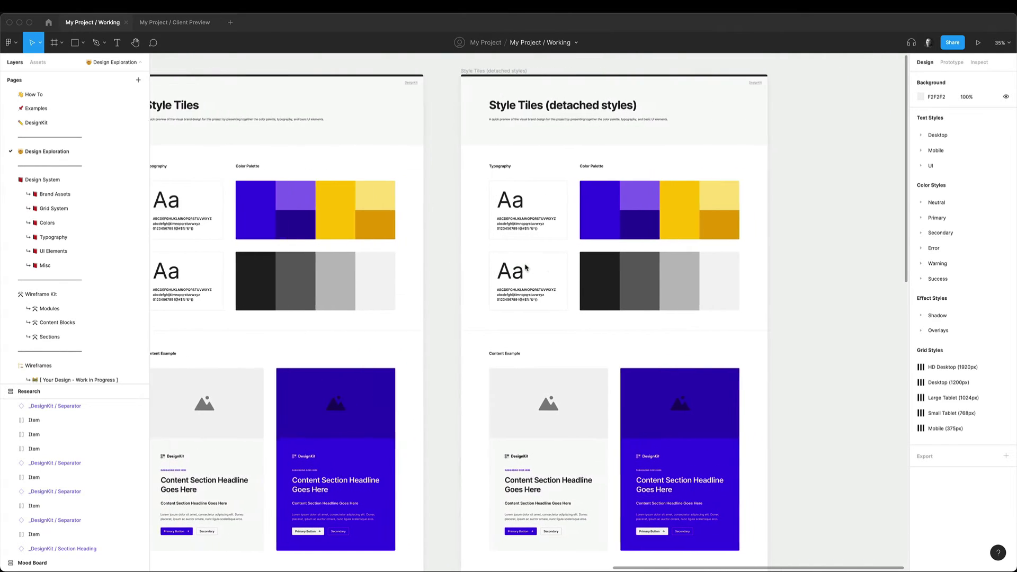
scroll(526, 268, "right", 3)
scroll(522, 199, "up", 3, "ctrl")
scroll(509, 180, "down", 2)
scroll(508, 180, "right", 2)
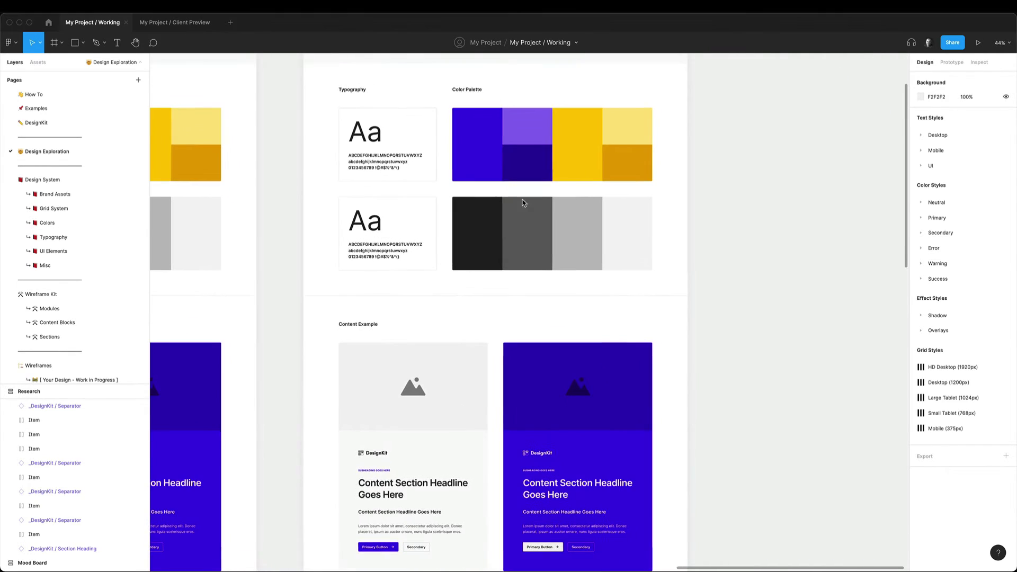
left_click(503, 169)
left_click(920, 313)
left_click_drag(868, 444, 854, 441)
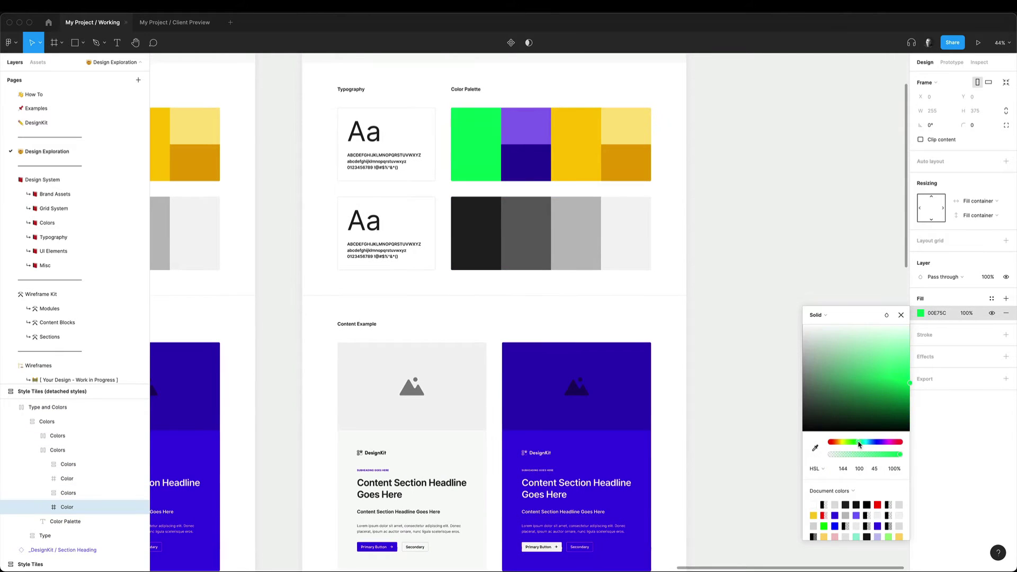
left_click(901, 394)
key("Escape")
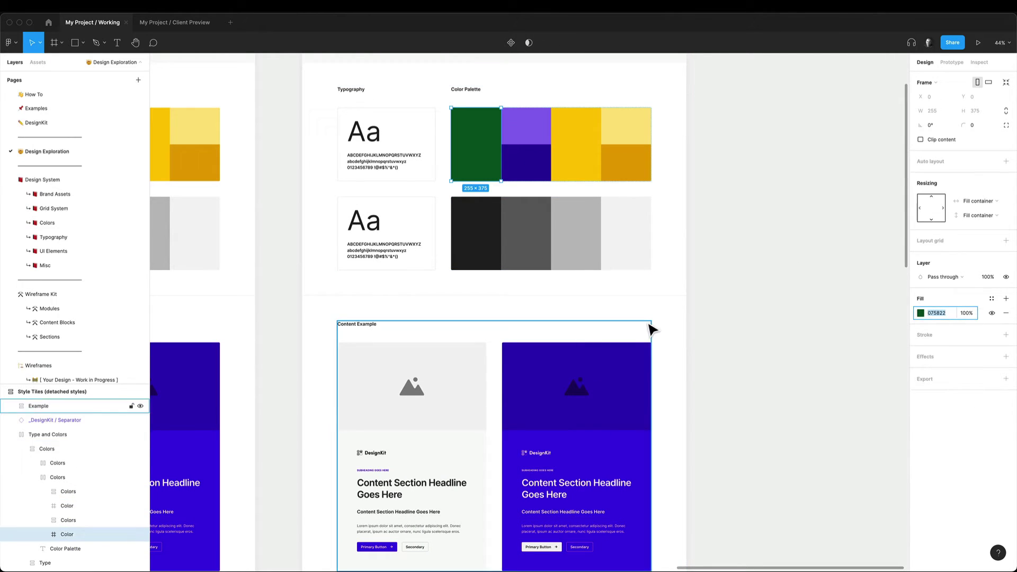
Step: Replace the Content Example cards' blue 3C00E7 selection colour with green 075822
left_click(652, 327)
scroll(583, 320, "down", 2)
left_click(937, 406)
type("075822")
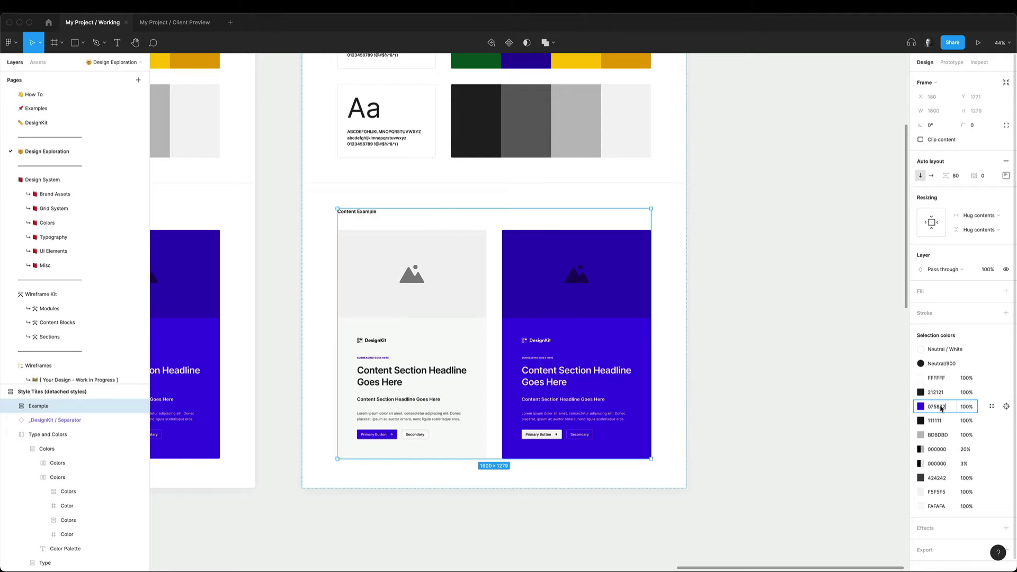
key("Return")
Step: Paste the Mood Board desk photo into the image areas of both content cards
scroll(519, 318, "down", 2)
scroll(520, 316, "down", 3)
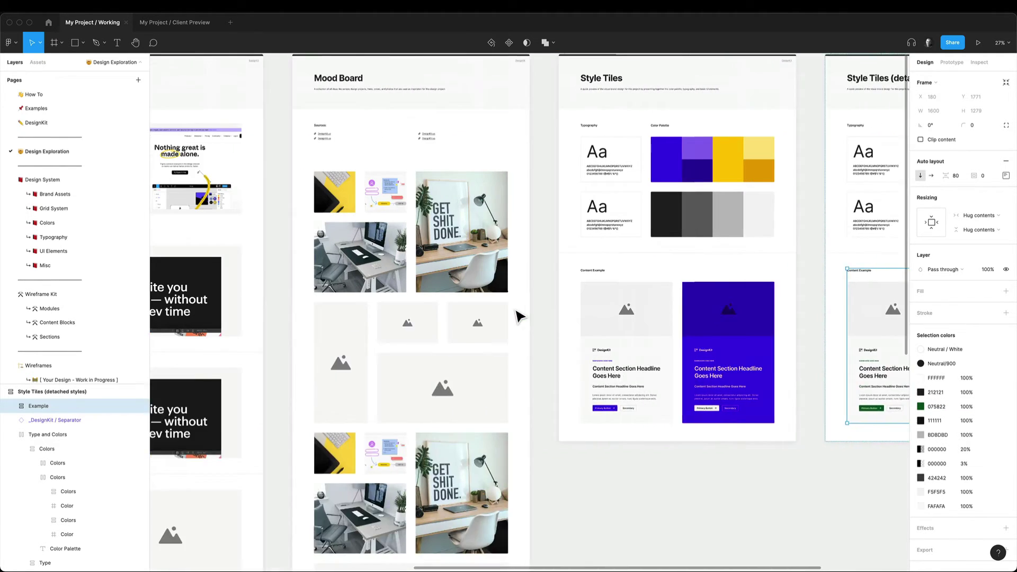
scroll(520, 318, "left", 3)
left_click(582, 233)
scroll(787, 271, "right", 5)
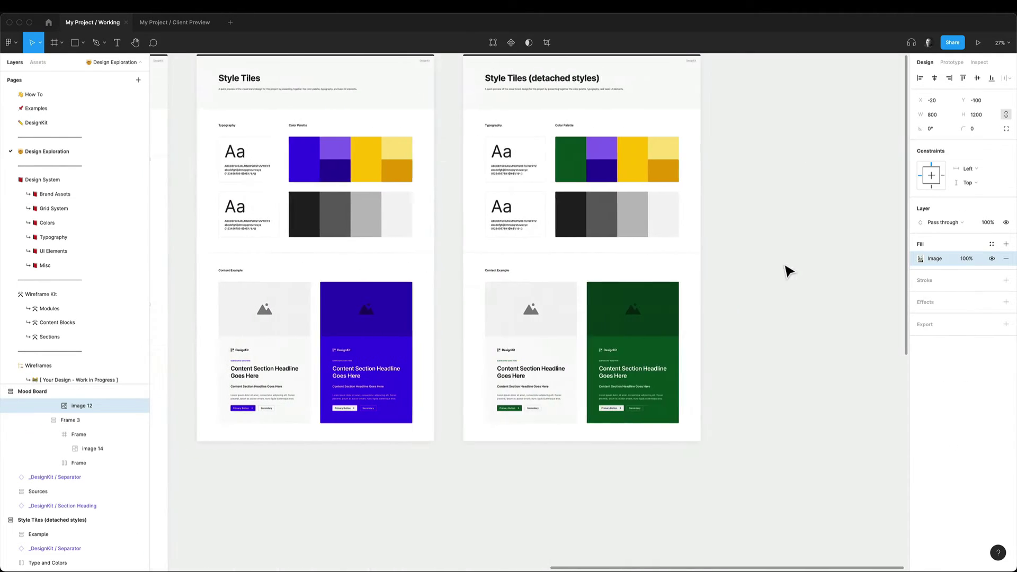
scroll(431, 324, "up", 3)
left_click(431, 325)
key("ctrl+v")
left_click(583, 308)
key("ctrl+v")
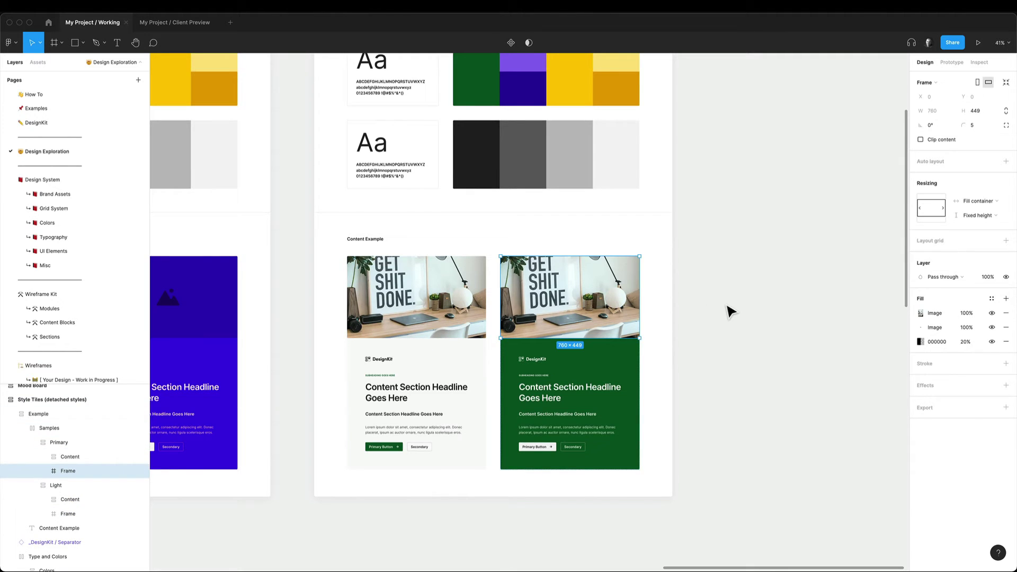
left_click(728, 311)
scroll(512, 413, "up", 3)
Step: Set both card headlines to the Merriweather font
scroll(512, 411, "up", 2)
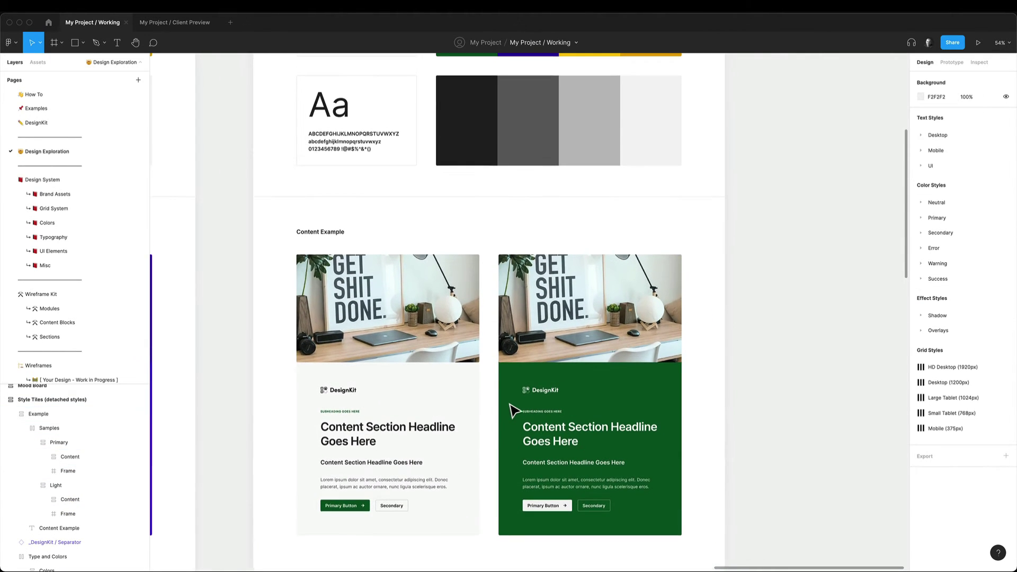
left_click(386, 434)
left_click(588, 433, "shift")
left_click(946, 240)
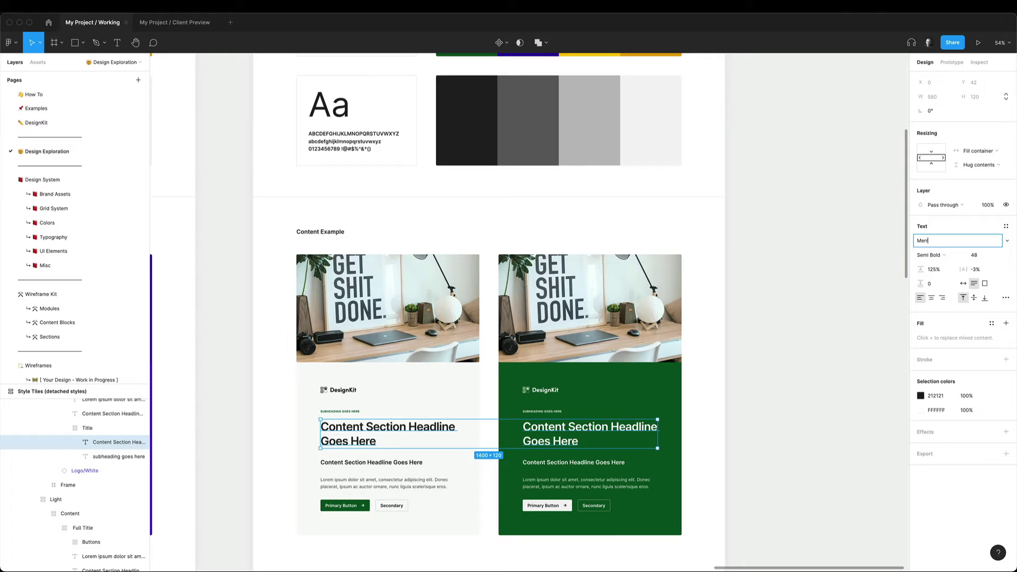
type("Merri")
key("Return")
scroll(654, 408, "down", 2)
left_click(403, 416)
left_click(573, 415, "shift")
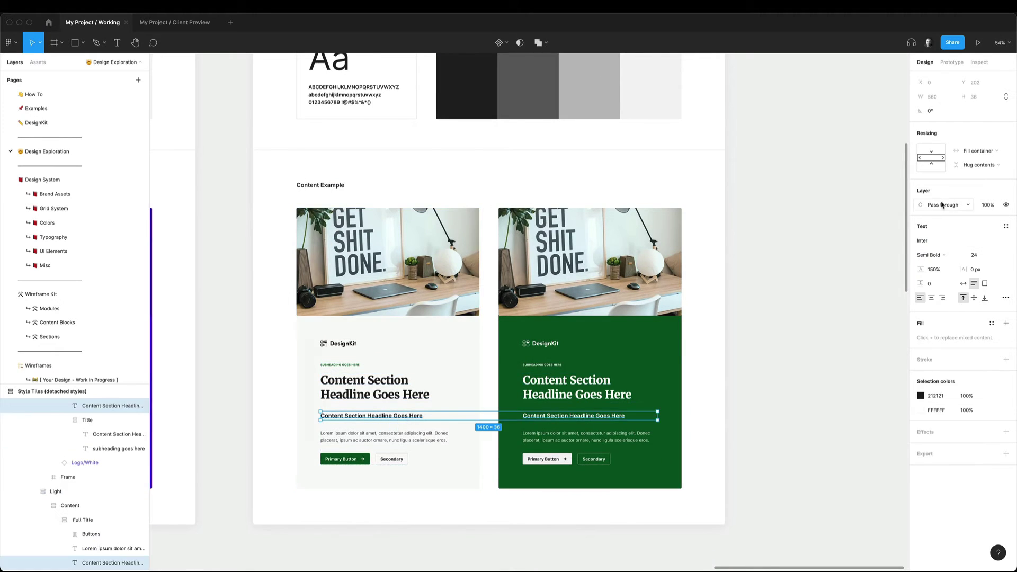
left_click(795, 239)
Step: Make two more copies of the Style Tiles (detached styles) board side by side
scroll(567, 272, "down", 5)
scroll(372, 143, "right", 2)
left_click(372, 142)
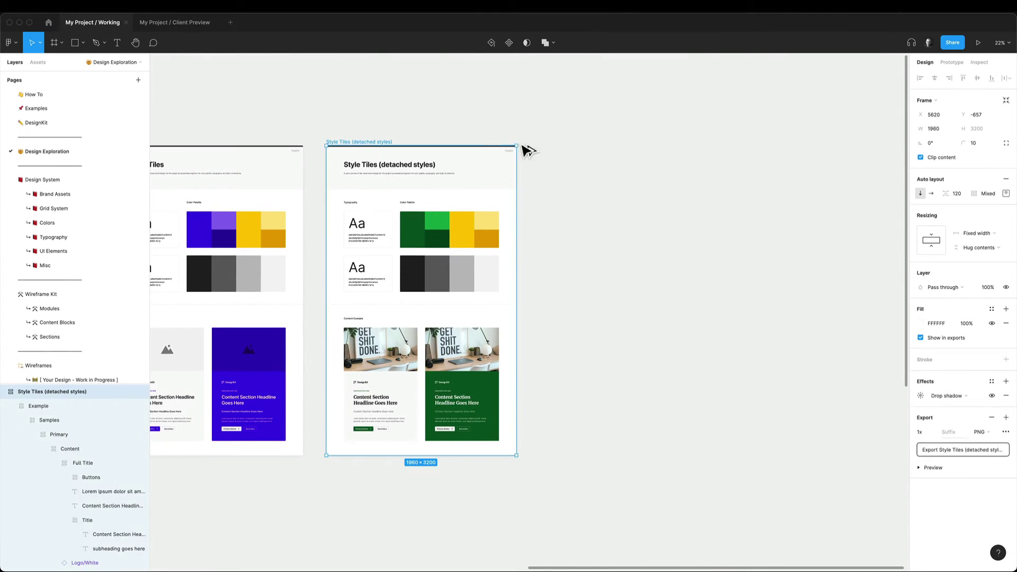
key("super+d")
left_click_drag(561, 148, 765, 149)
scroll(449, 154, "right", 2)
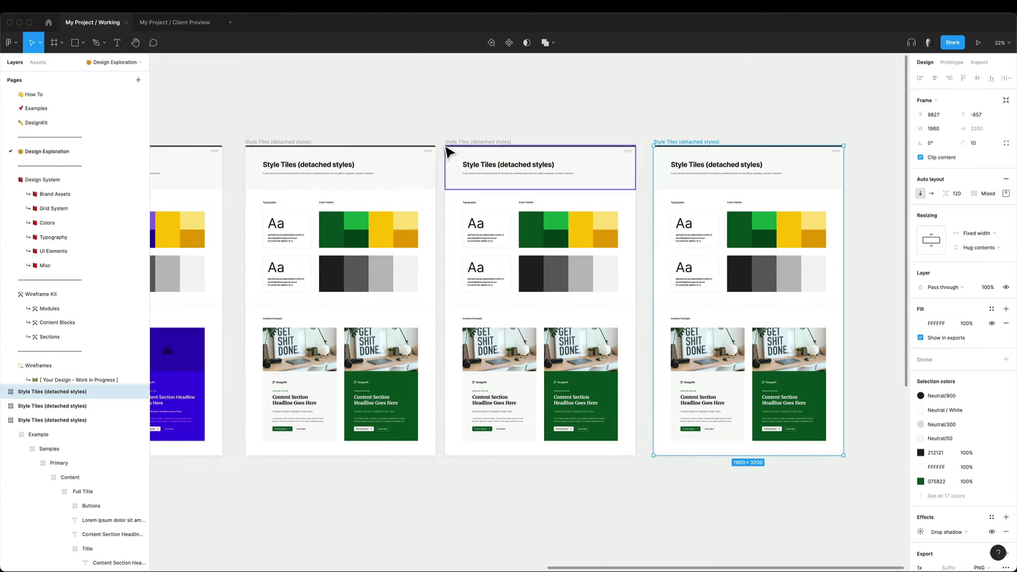
Step: Recolor the middle board's green to teal 075853 and the right board's to purple
left_click(449, 154)
left_click(920, 481)
left_click_drag(880, 468, 866, 468)
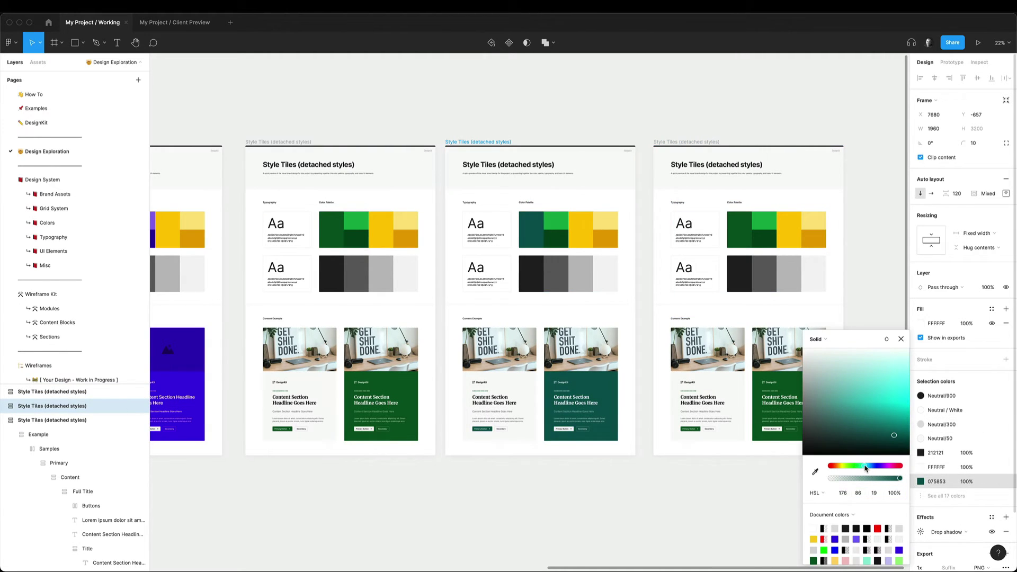
left_click(676, 147)
left_click(920, 480)
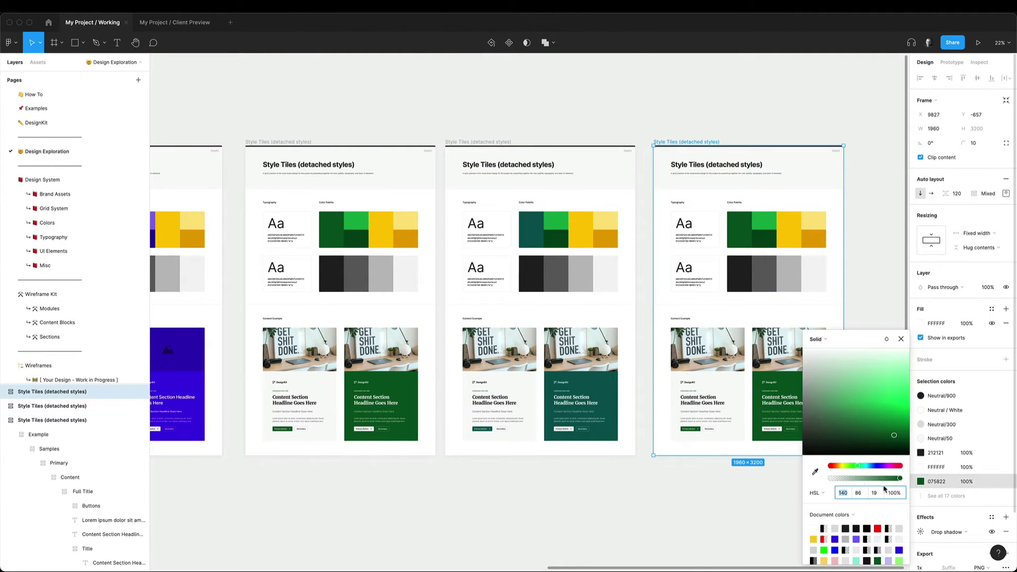
left_click(885, 471)
left_click(877, 298)
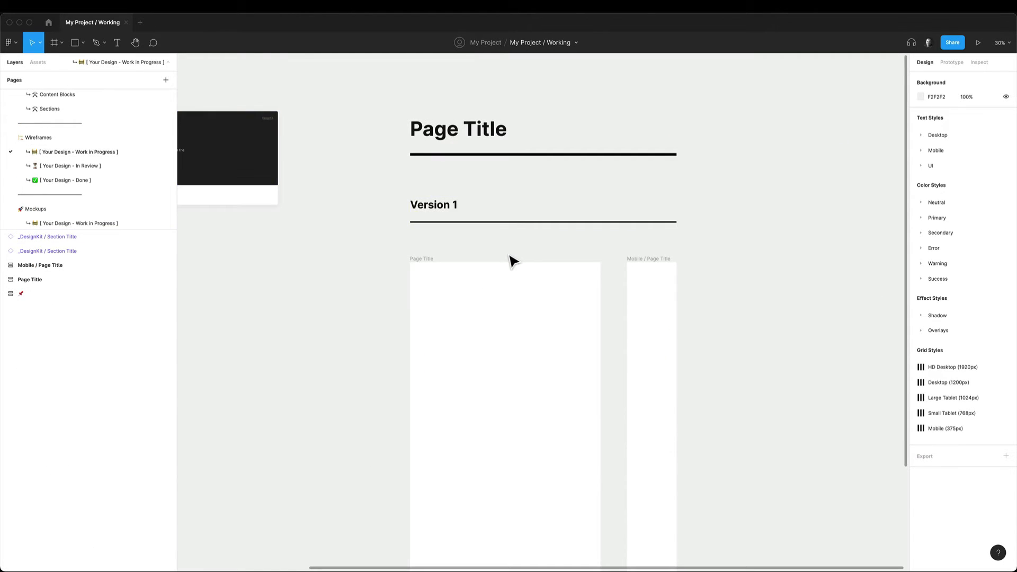
Step: Scroll up the Work in Progress page to view the empty Page Title frames
scroll(512, 261, "up", 5)
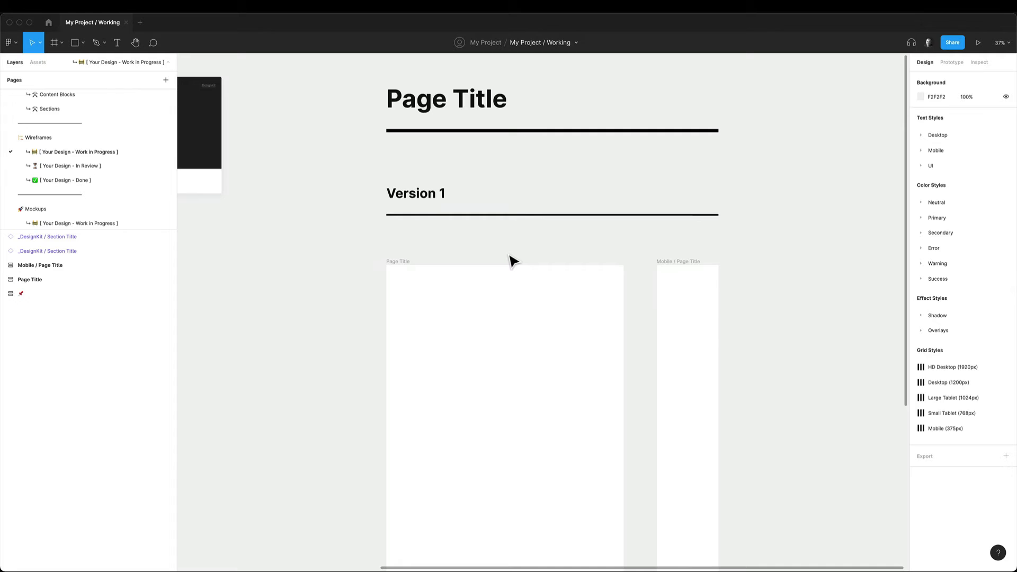
Step: Stack the 01. Header Full Nav, a 02. Content and a 03. Features component into the desktop Page Title frame
scroll(512, 260, "down", 3)
left_click(38, 62)
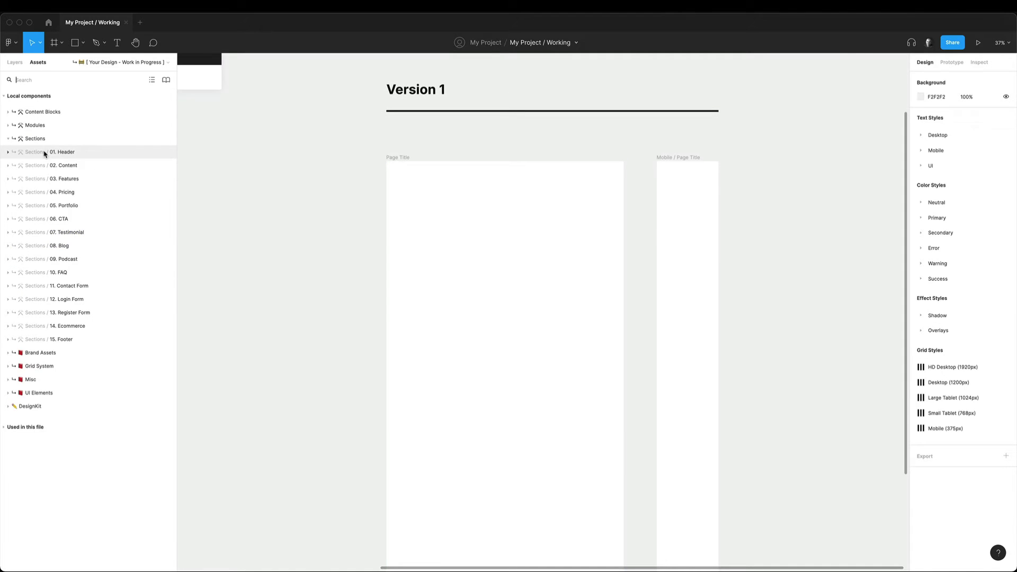
left_click(43, 152)
left_click_drag(33, 171, 461, 175)
left_click(8, 196)
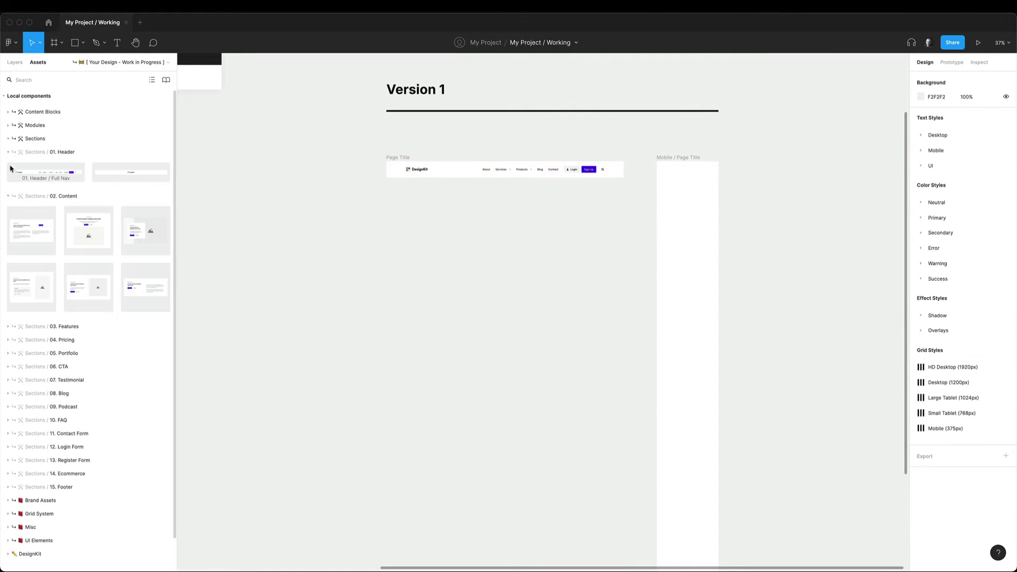
left_click(43, 152)
left_click_drag(142, 190, 445, 180)
left_click(8, 165)
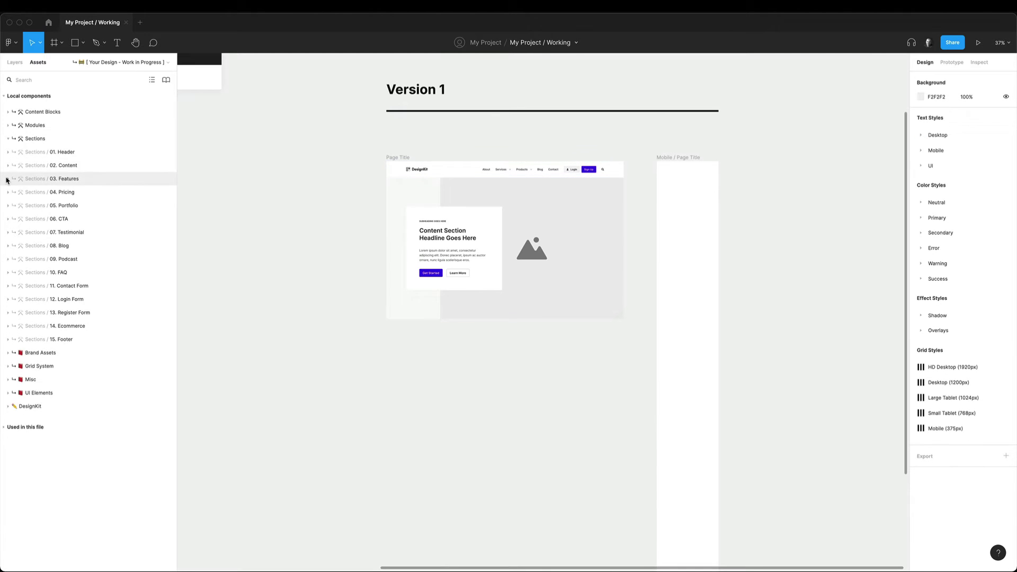
left_click(8, 178)
left_click_drag(73, 273, 463, 311)
scroll(463, 311, "down", 8)
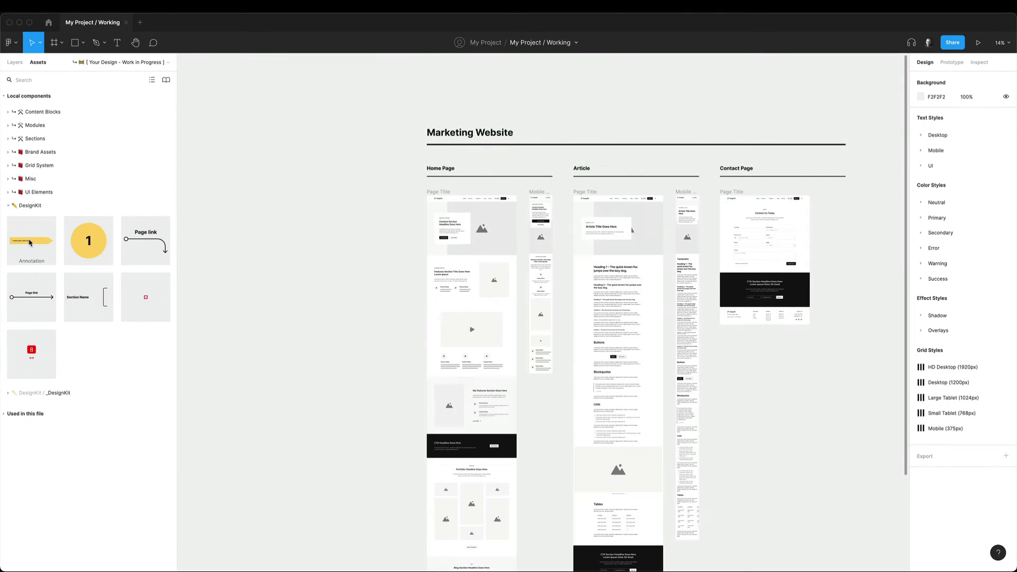
Step: Add a yellow note annotation reading 'Your note goes here.' with a second line 'longer note...'
left_click_drag(31, 241, 370, 245)
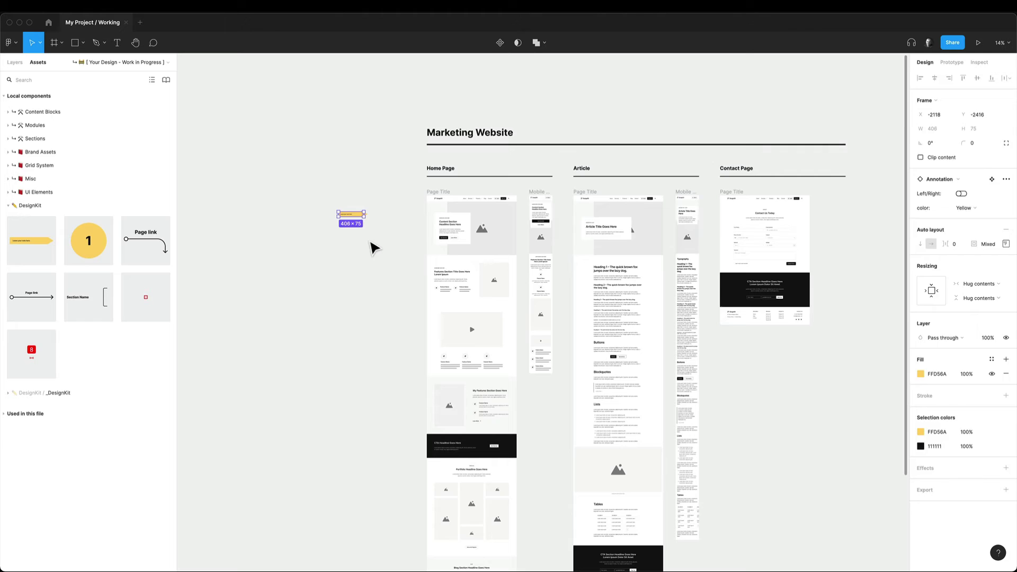
left_click(364, 233)
scroll(364, 233, "up", 5)
scroll(536, 282, "right", 3)
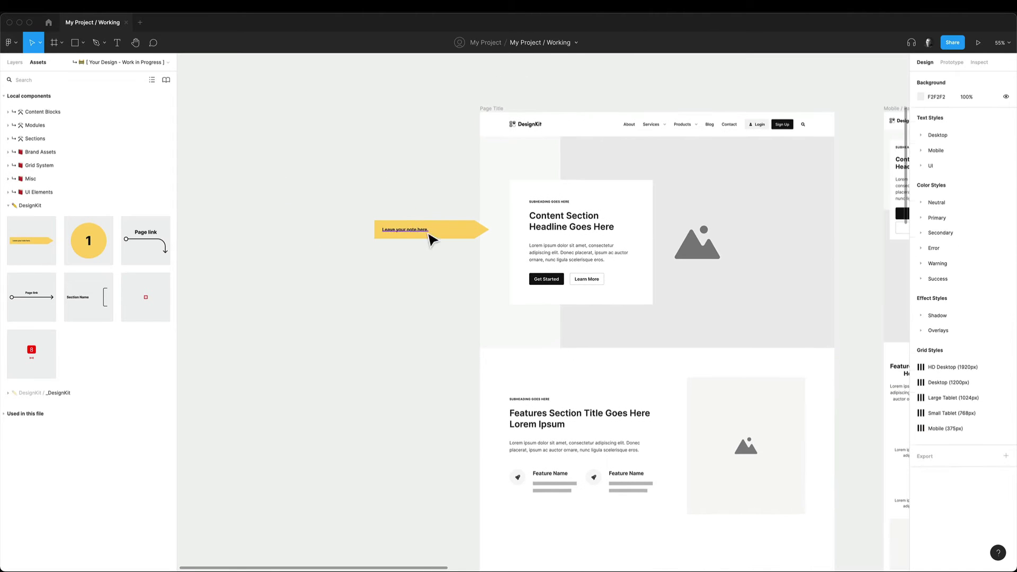
double_click(424, 229)
type("Your note goes here.")
key("Return")
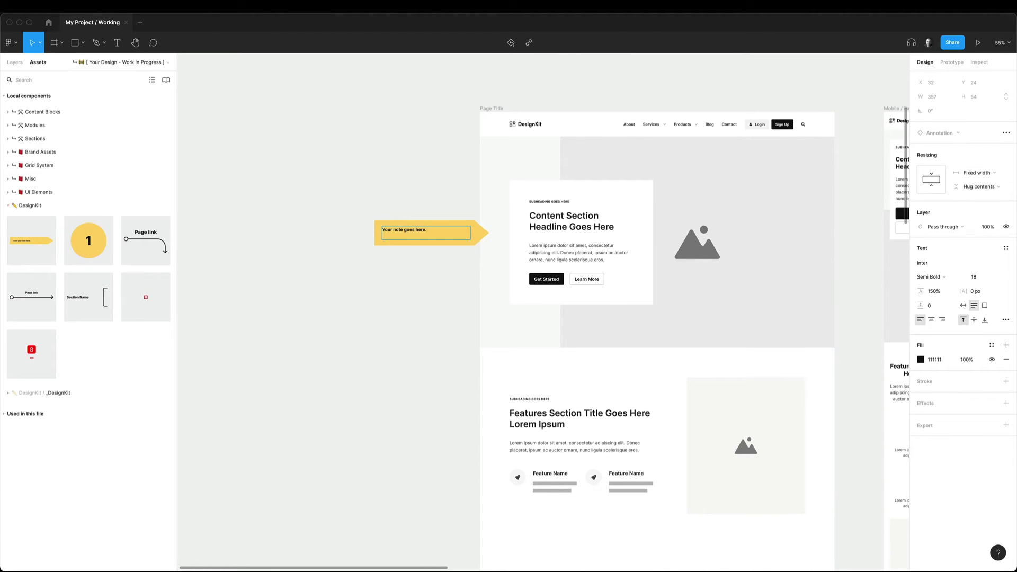
type("longer note...")
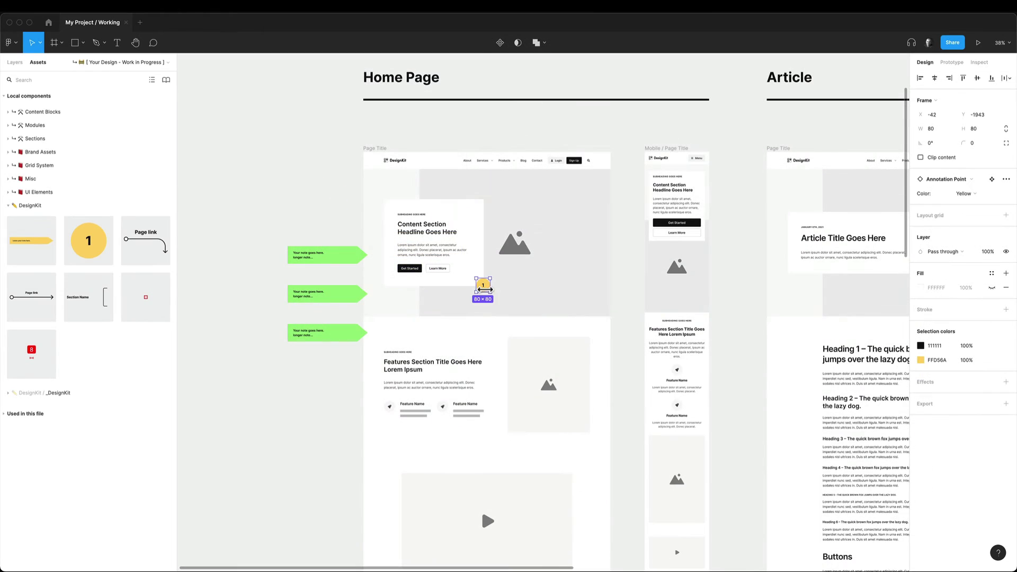
Step: Duplicate annotation points 1 and 2, placing copies on the features section and video block
key("ctrl+d")
mouse_move(483, 285)
left_mouse_down()
mouse_move(536, 339)
mouse_move(512, 439)
left_mouse_up()
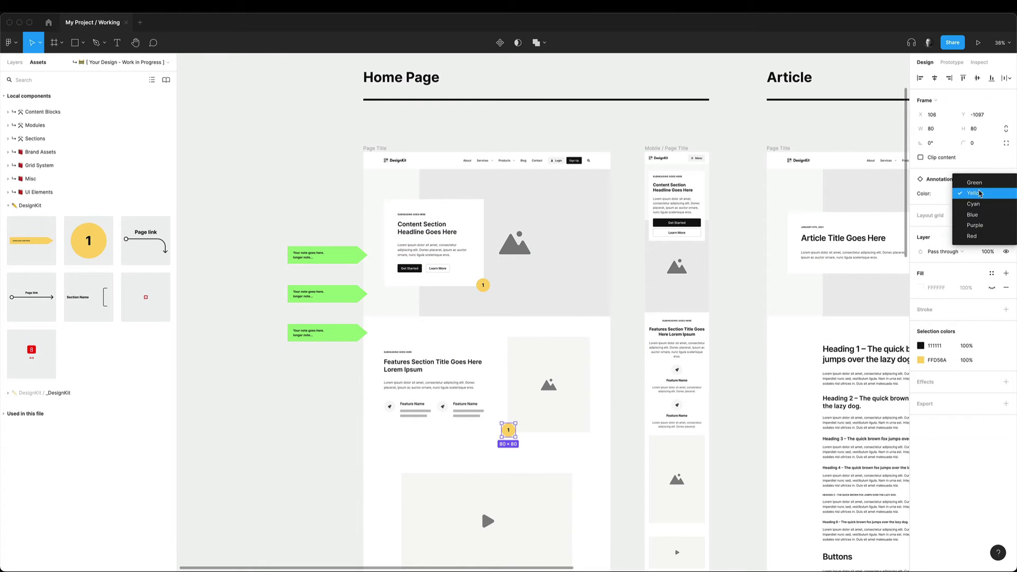
scroll(583, 418, "down", 5)
left_click(514, 314)
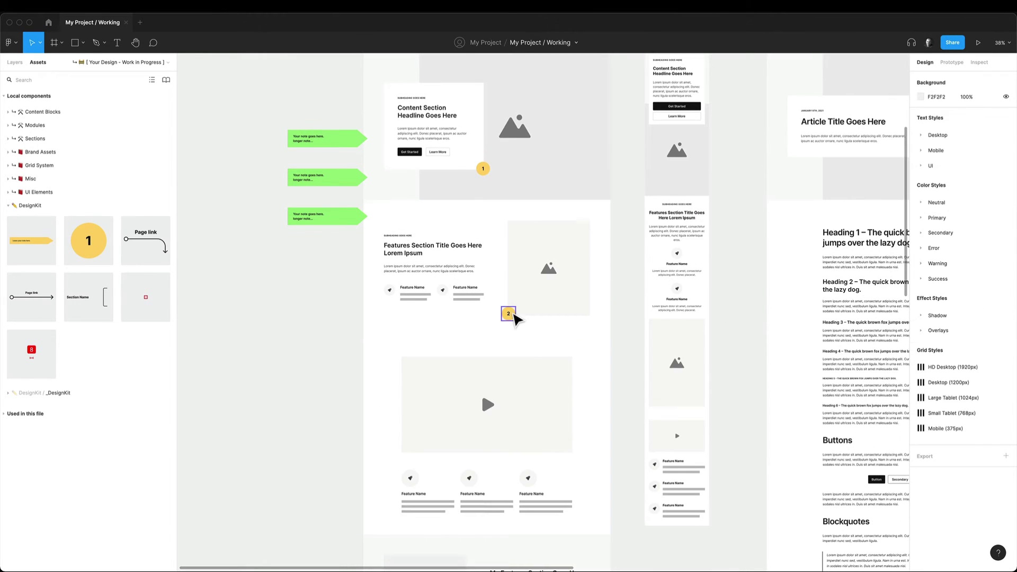
key("ctrl+d")
left_click_drag(514, 316, 408, 392)
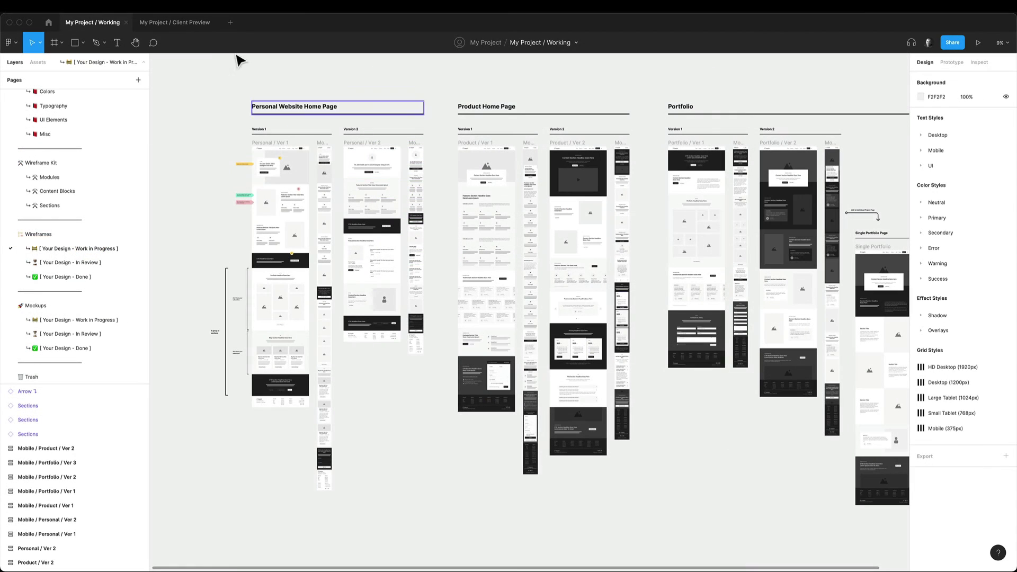
Step: Paste the Personal Website Home Page frames into the Client Preview file
left_click_drag(162, 66, 451, 512)
left_click(180, 23)
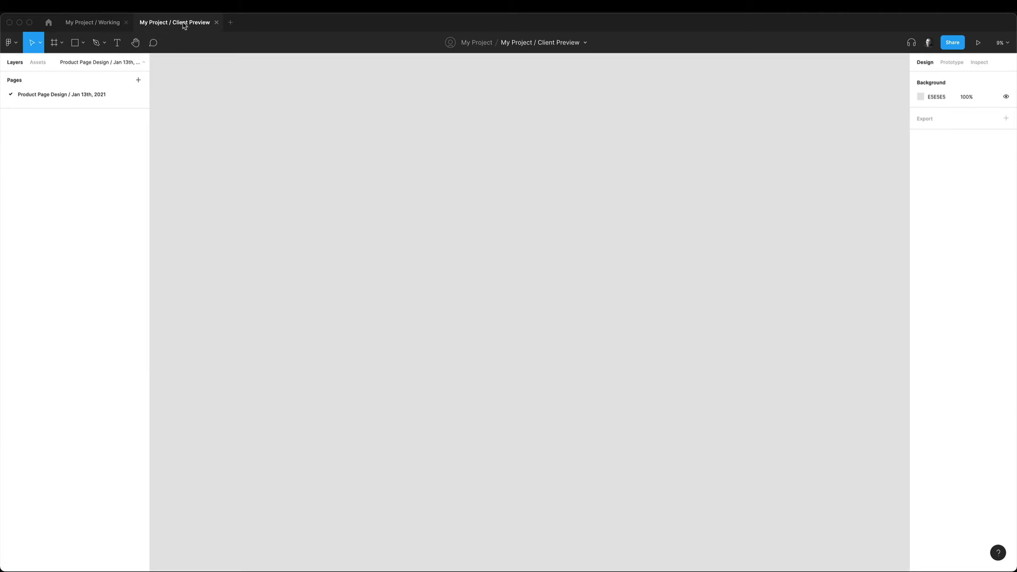
key("super+v")
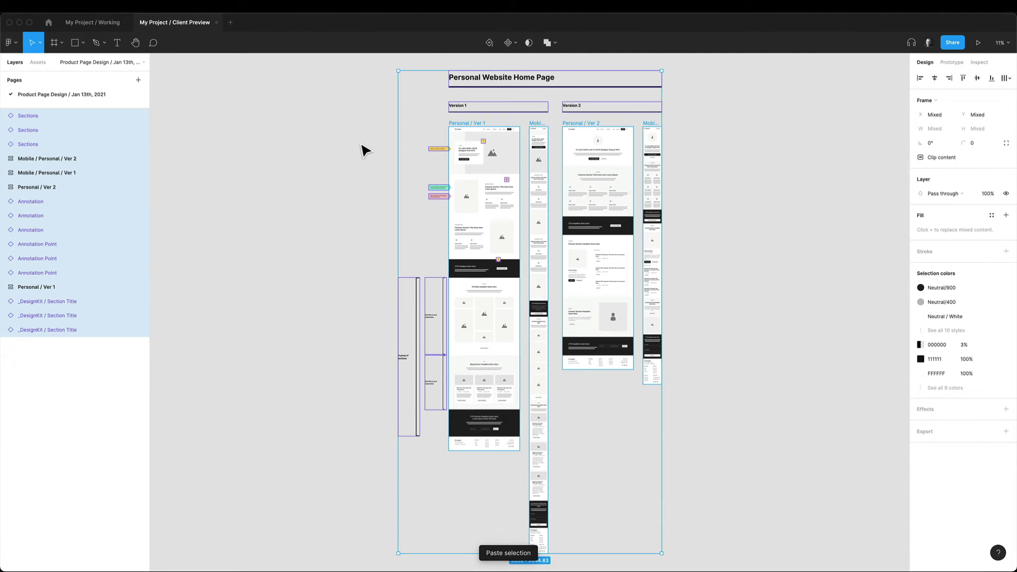
key("Escape")
Step: Copy the Client Preview file's share link, leaving link access unchanged
left_click(956, 43)
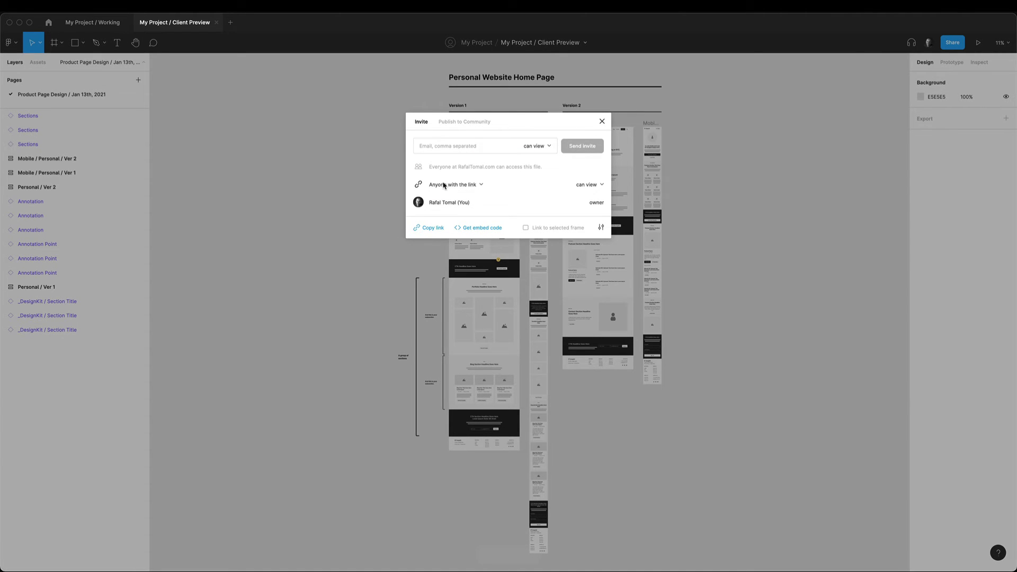
left_click(444, 183)
left_click(444, 183)
left_click(433, 228)
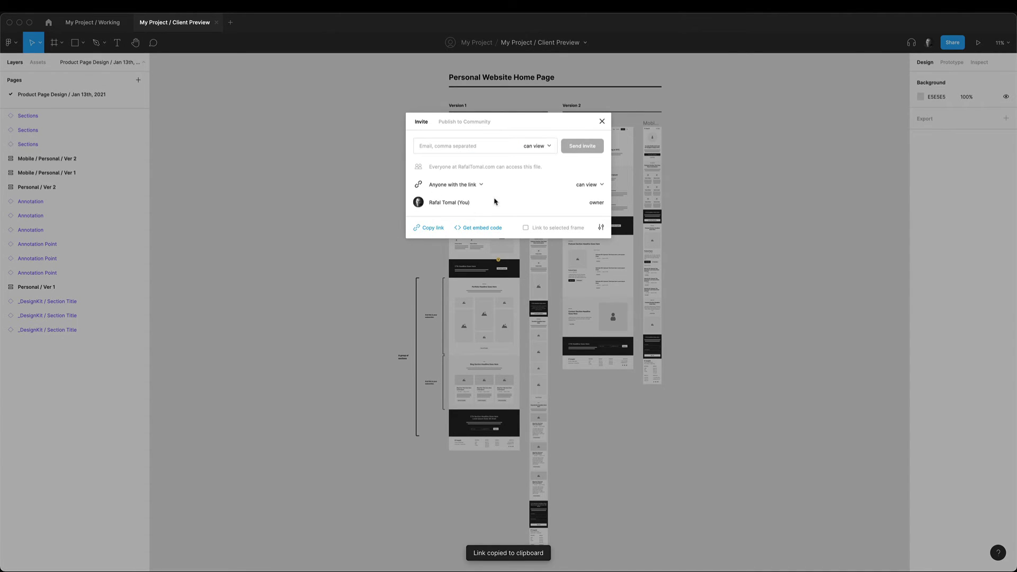
left_click(602, 122)
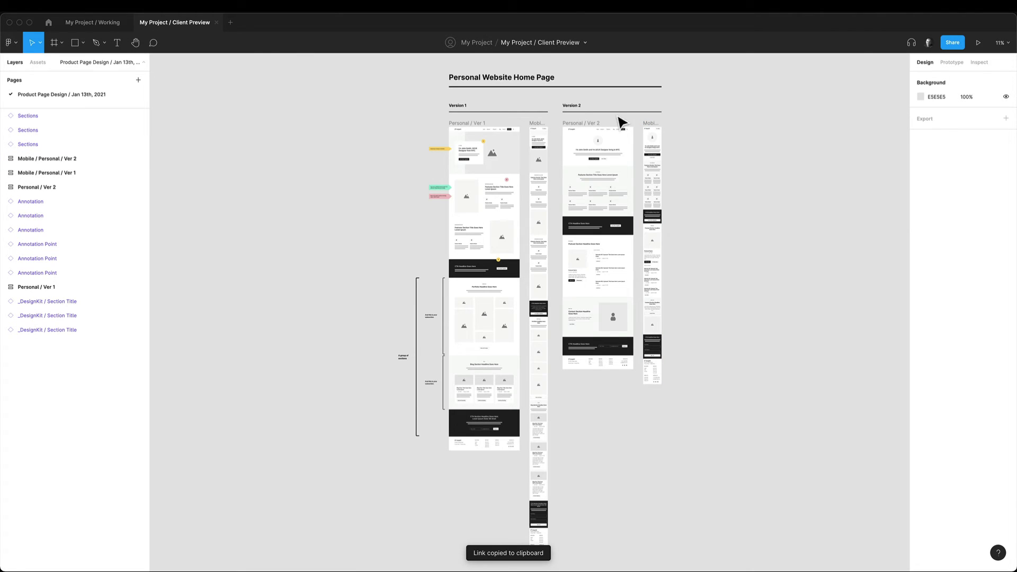
Step: Delete the Personal Website Home Page frames from the Work in Progress page
left_click(104, 22)
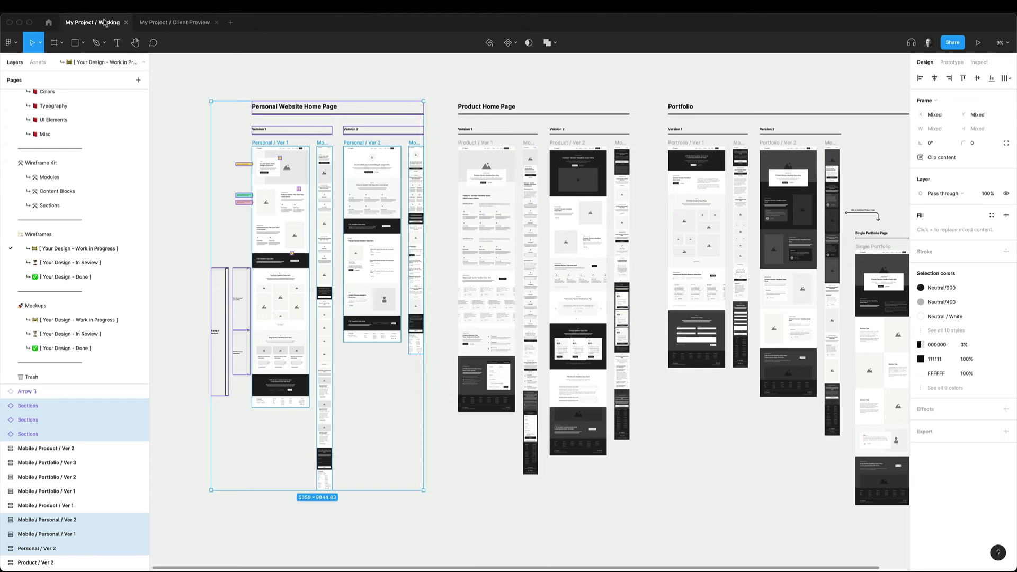
left_click_drag(184, 82, 446, 522)
key("Delete")
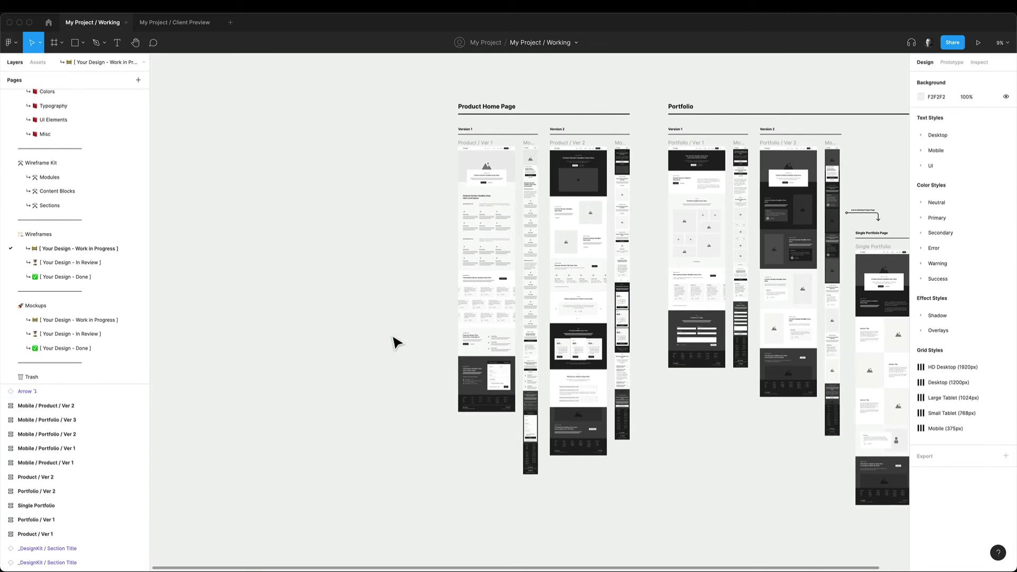
Step: Replace the In Review page's Page Title placeholders with the pasted Personal Website wireframes
left_click(68, 263)
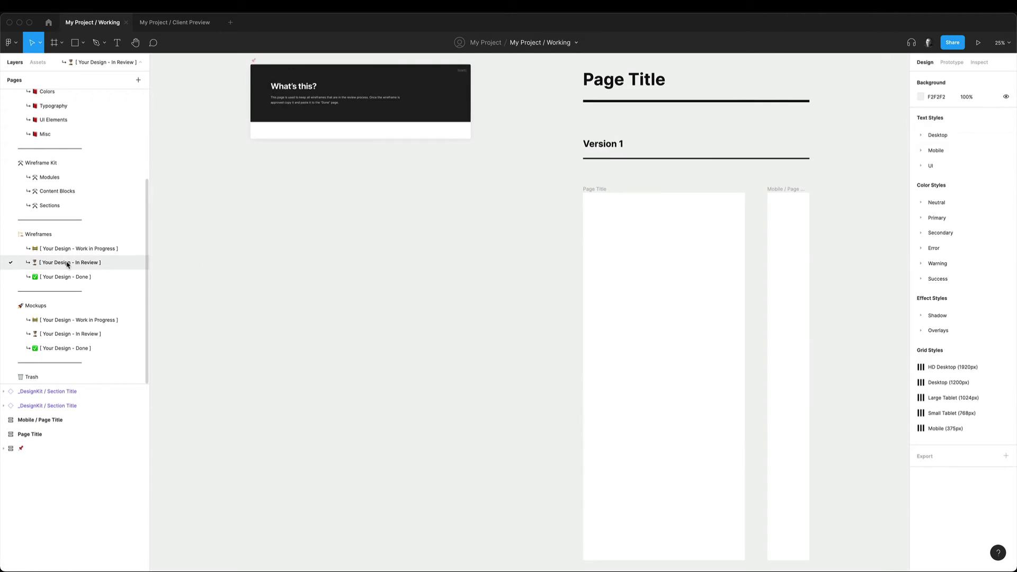
scroll(430, 244, "down", 3)
left_click_drag(293, 102, 701, 470)
key("Delete")
key("ctrl+v")
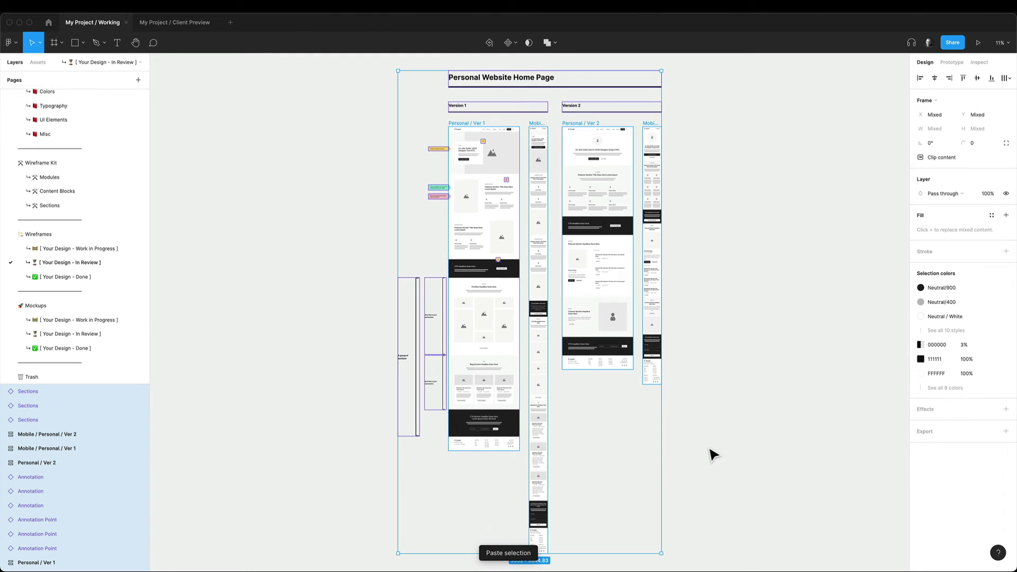
left_click(715, 291)
scroll(715, 259, "up", 2)
scroll(715, 259, "up", 2)
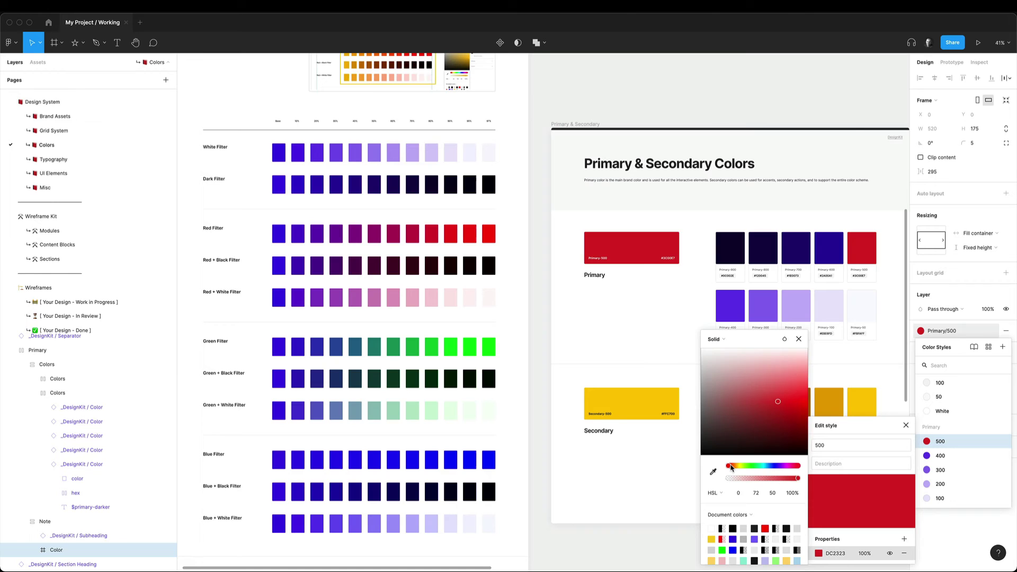
Step: Shift the Primary/500 colour style hue to red DC4523
left_click_drag(729, 466, 731, 467)
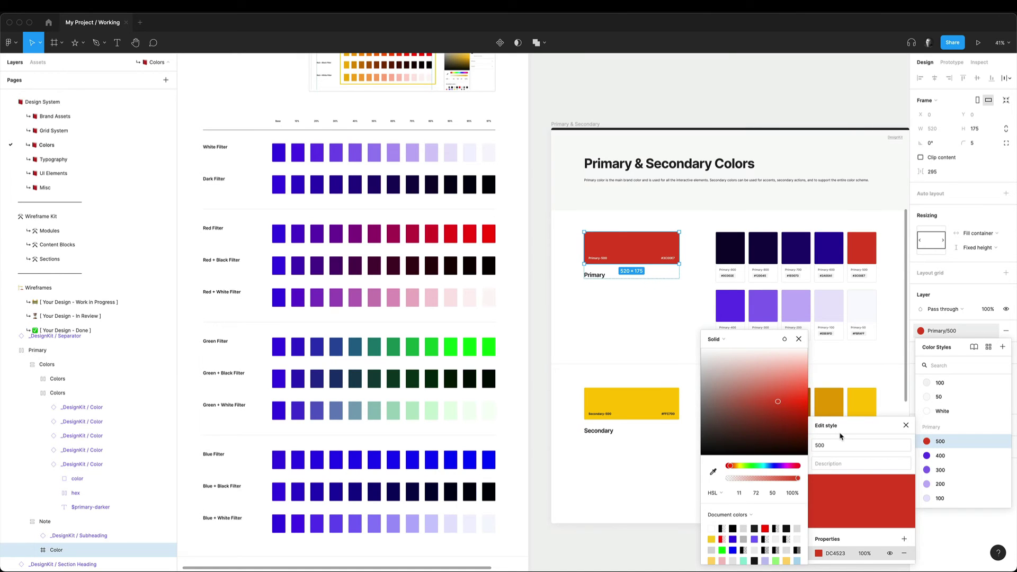
left_click(834, 553)
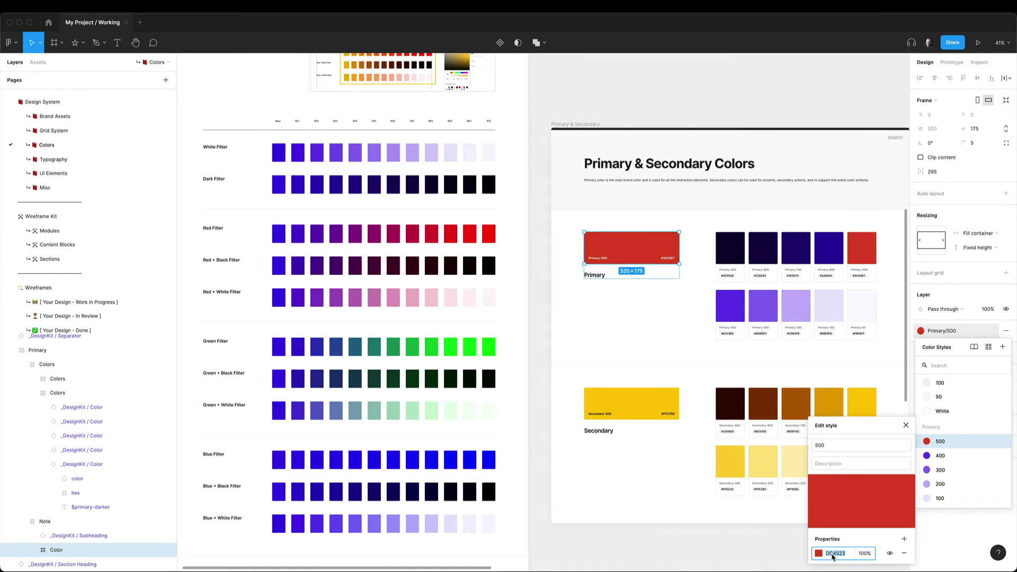
left_click(689, 551)
Step: Set the headings to Merriweather and give the master buttons corner radius 100
left_click(350, 248)
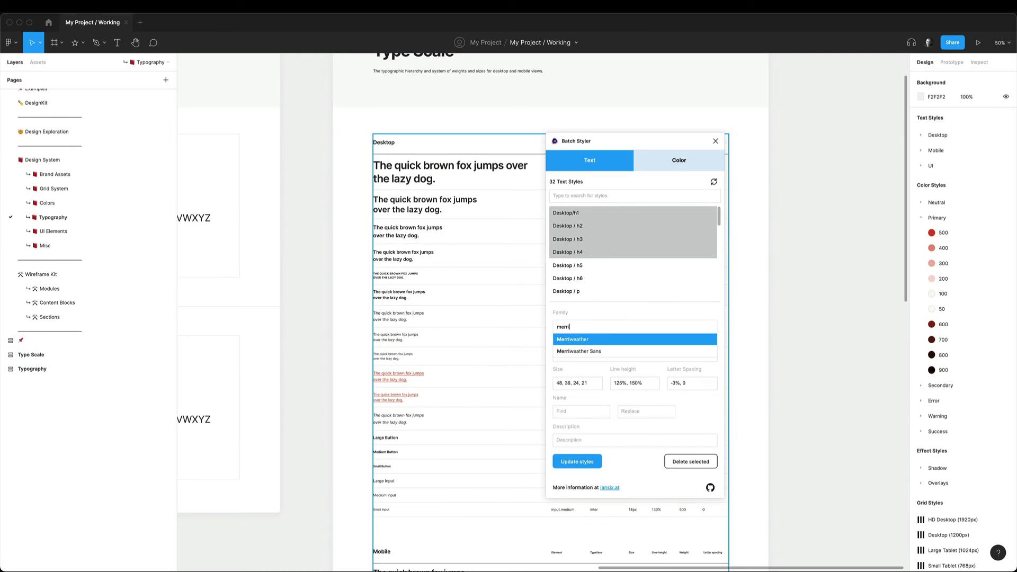
left_click(590, 343)
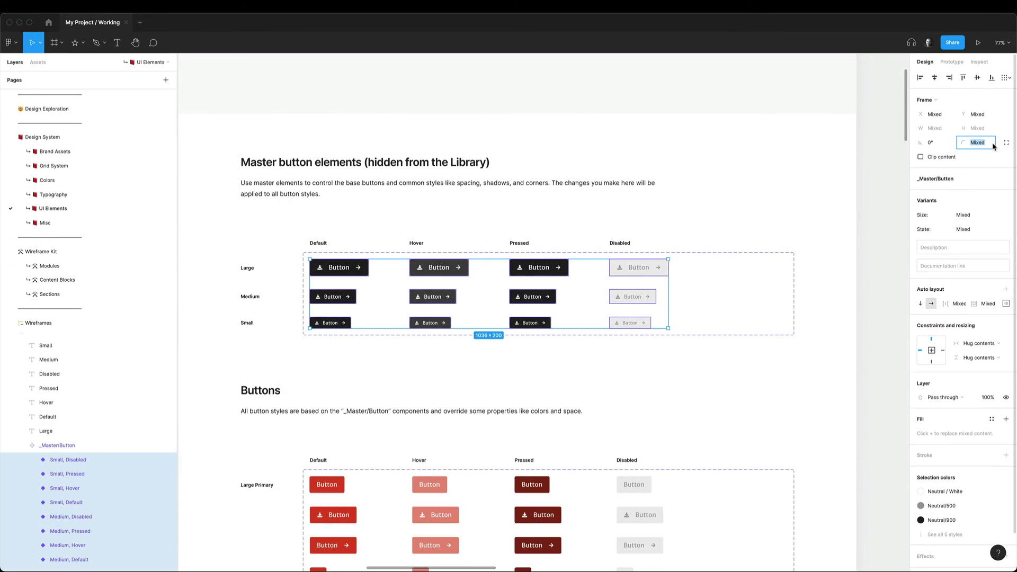
key("Return")
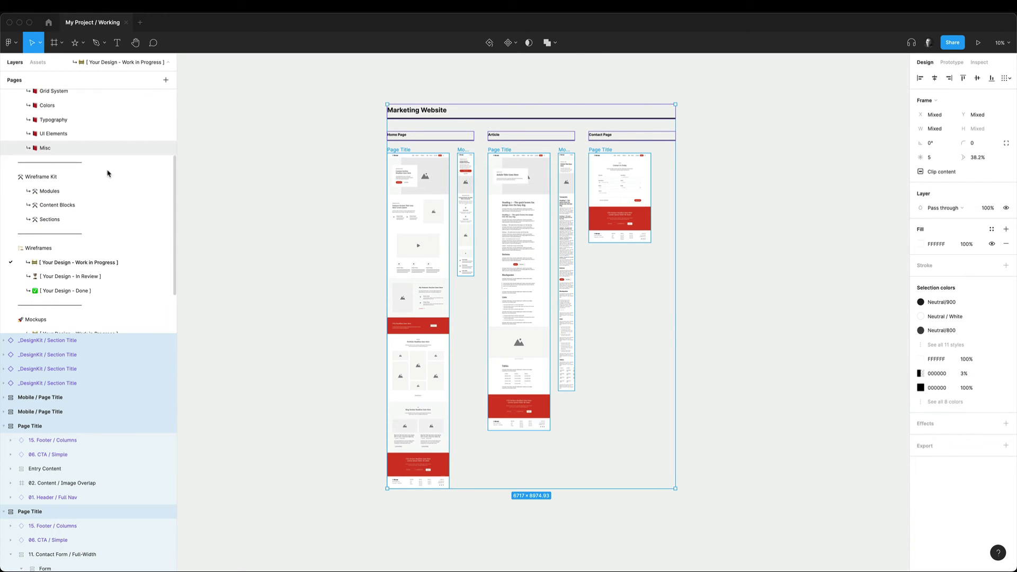
Step: On the Mockups Work in Progress page, replace the Page Title placeholder frames with the pasted Marketing Website wireframes
scroll(73, 241, "down", 2)
left_click(82, 282)
scroll(693, 212, "down", 2)
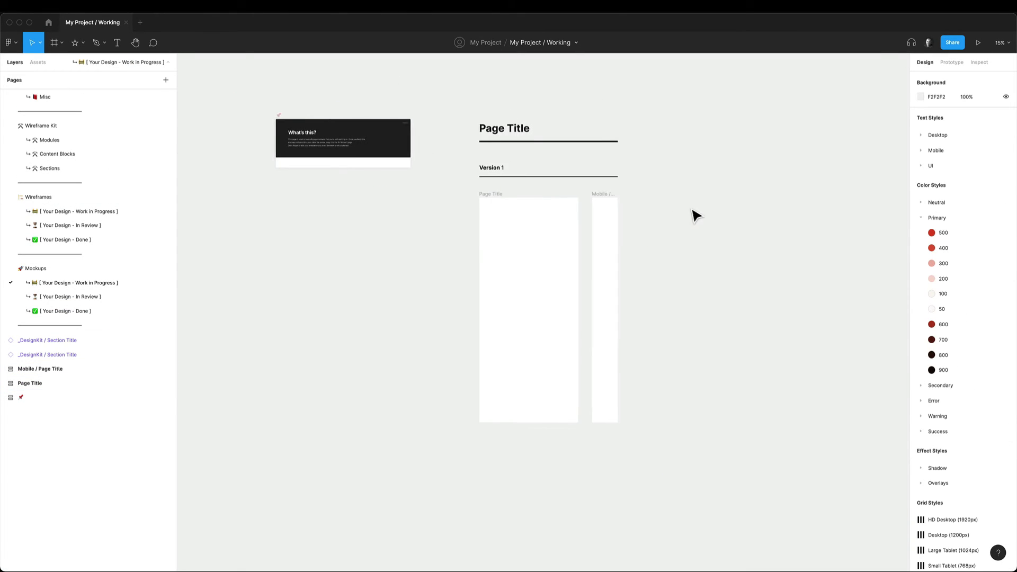
scroll(692, 211, "right", 2)
left_click_drag(391, 99, 643, 437)
key("Delete")
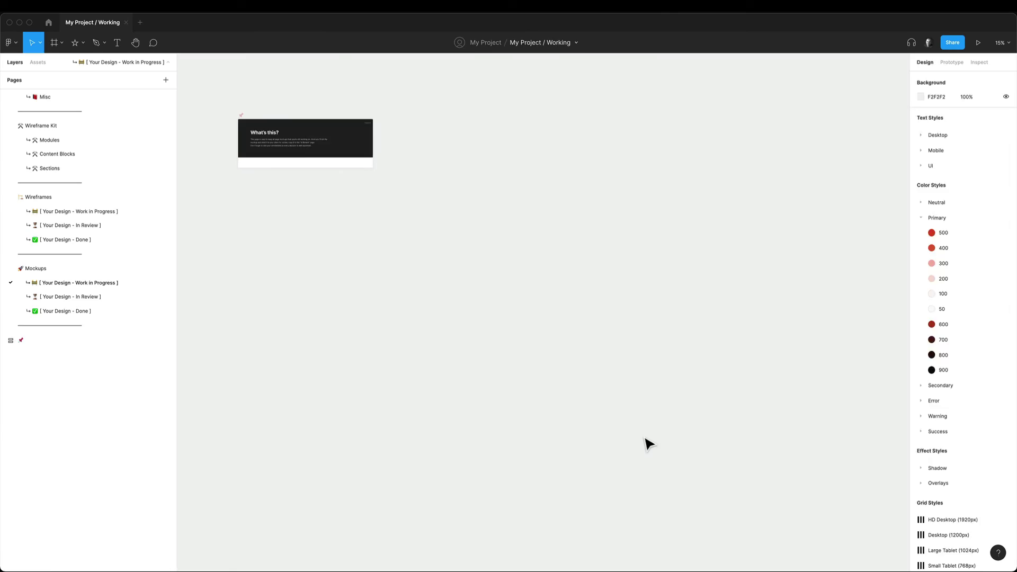
key("super+v")
Step: Widen the city photo leftward and give the content card the XL drop shadow effect style
scroll(564, 279, "up", 2)
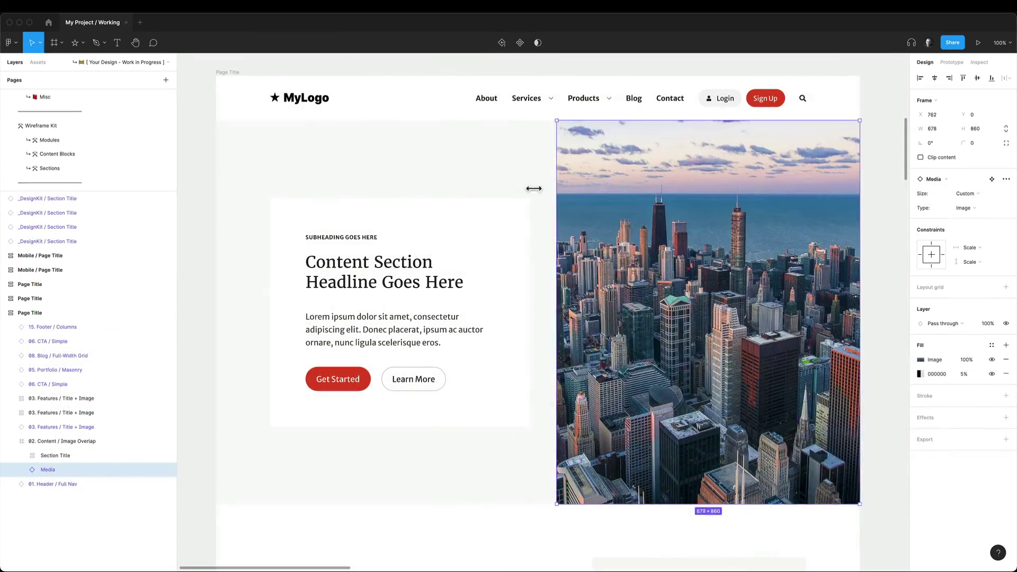
left_click_drag(555, 189, 431, 189)
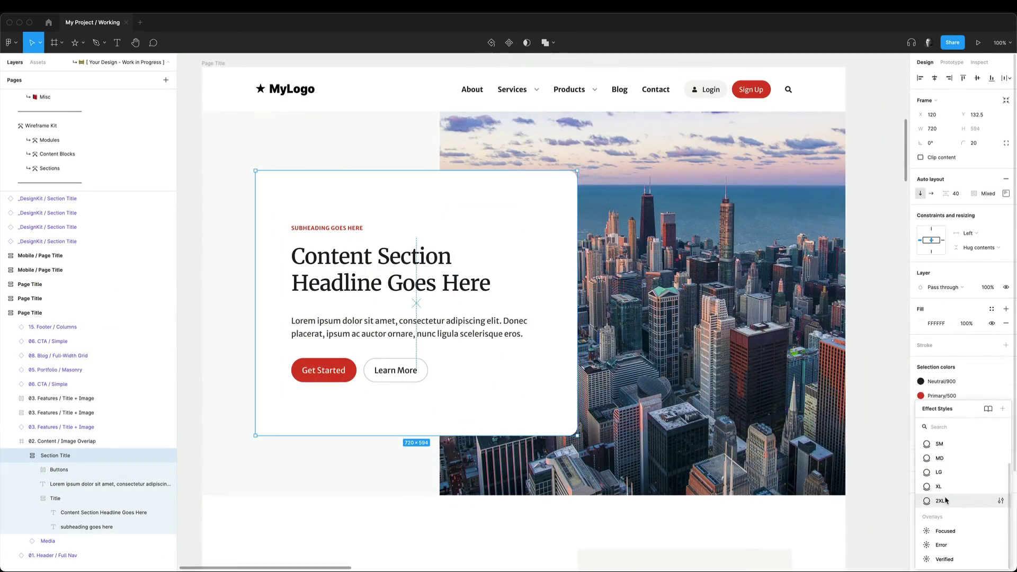
left_click(944, 492)
left_click(869, 337)
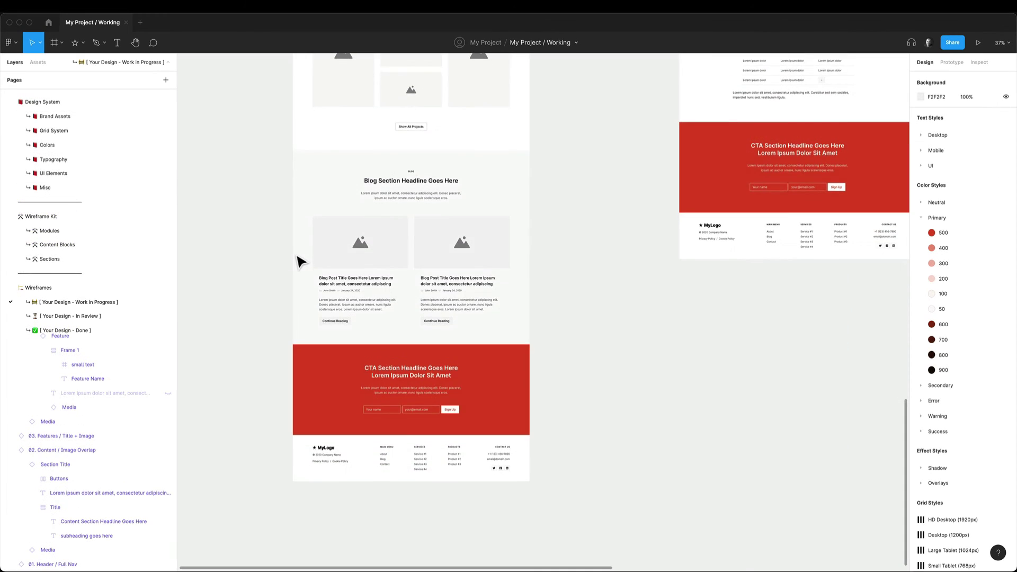
scroll(297, 262, "up", 10)
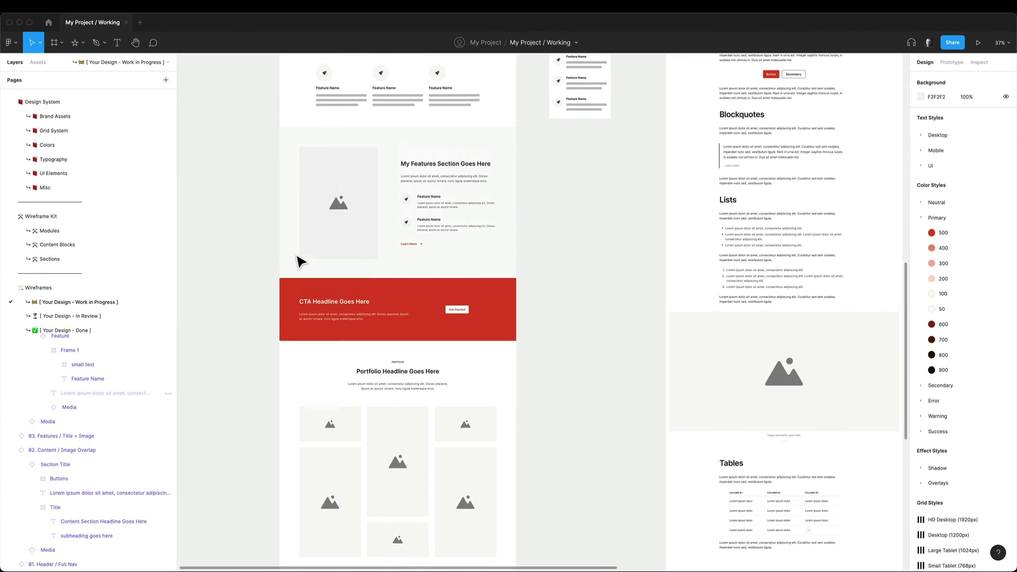
scroll(300, 261, "up", 10)
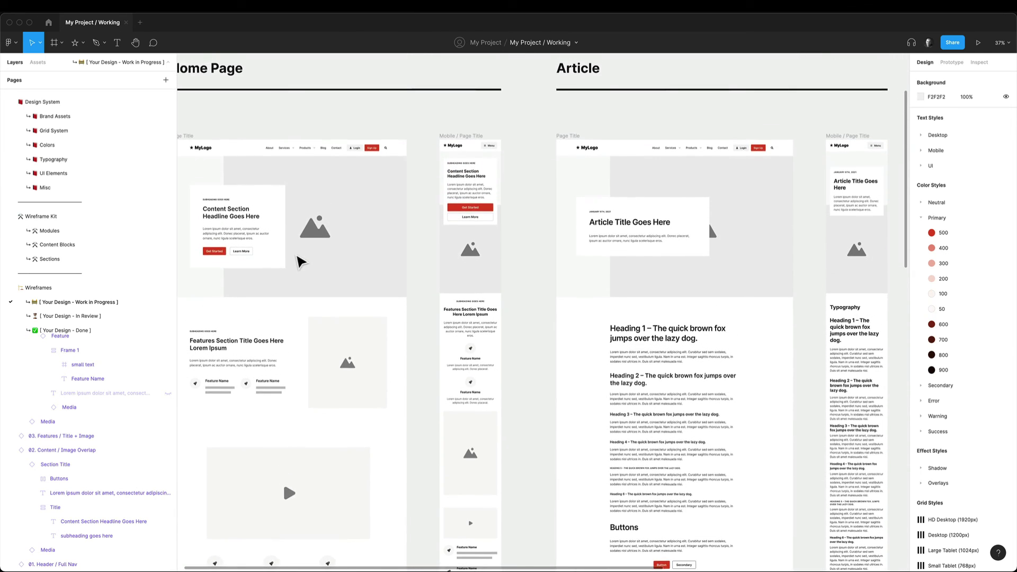
scroll(300, 262, "right", 10)
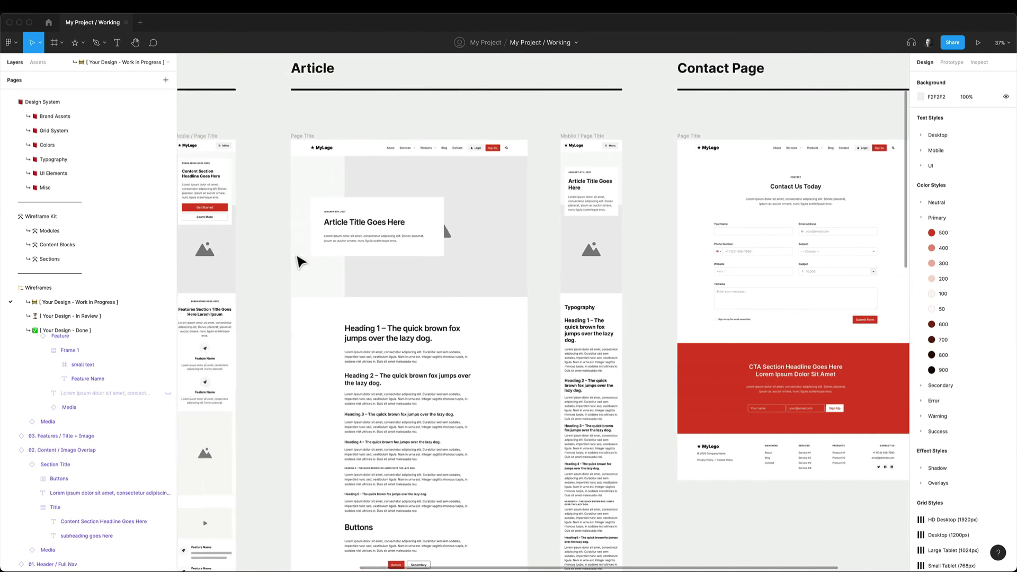
scroll(300, 261, "left", 10)
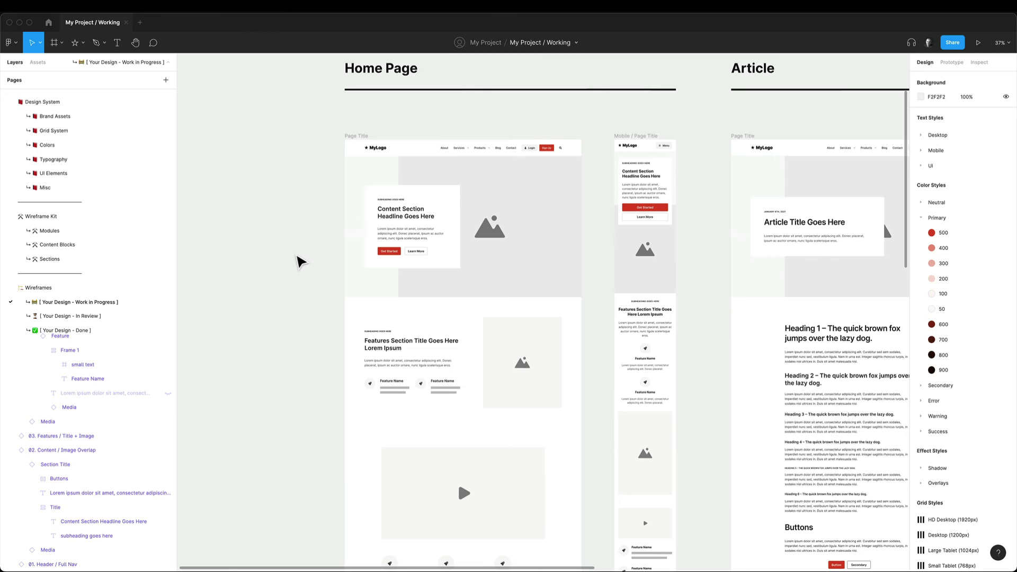